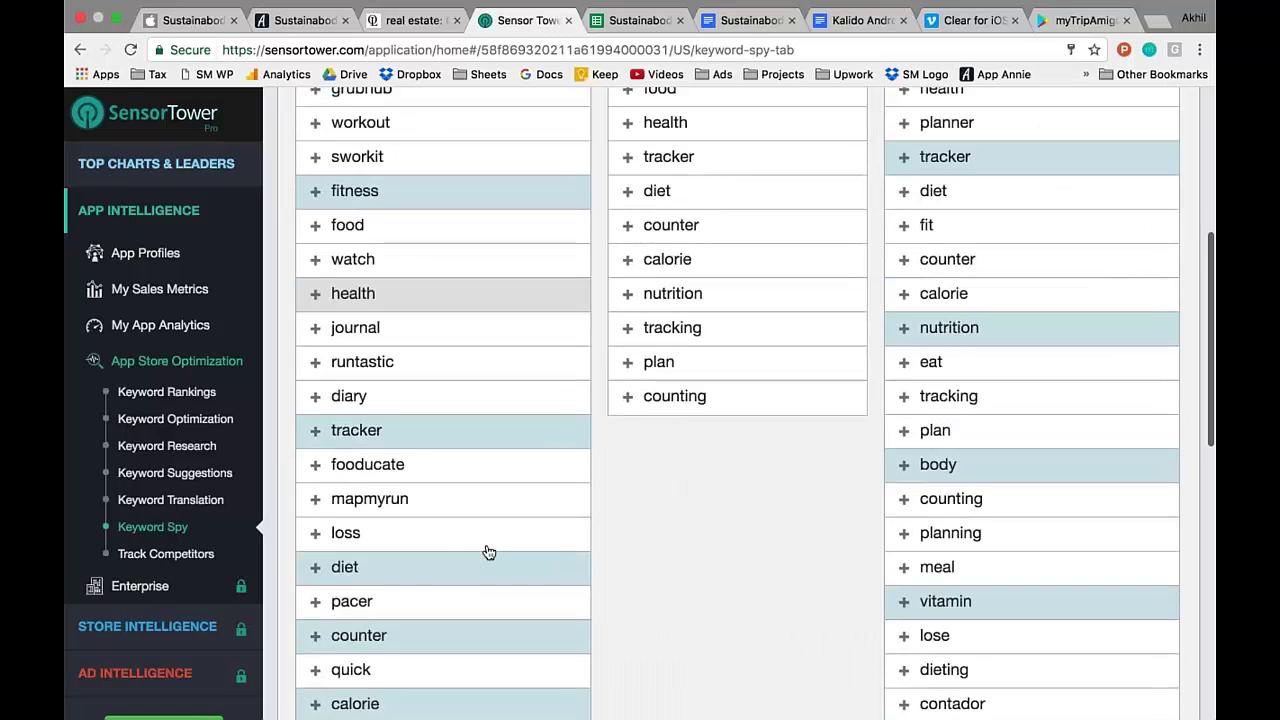
Examine the keyword lists of Calorie Counter & Diet Tracker and Sustainabody, including their shared keywords, in Keyword Spy
scroll(489, 552, down, 1)
scroll(489, 552, down, 3)
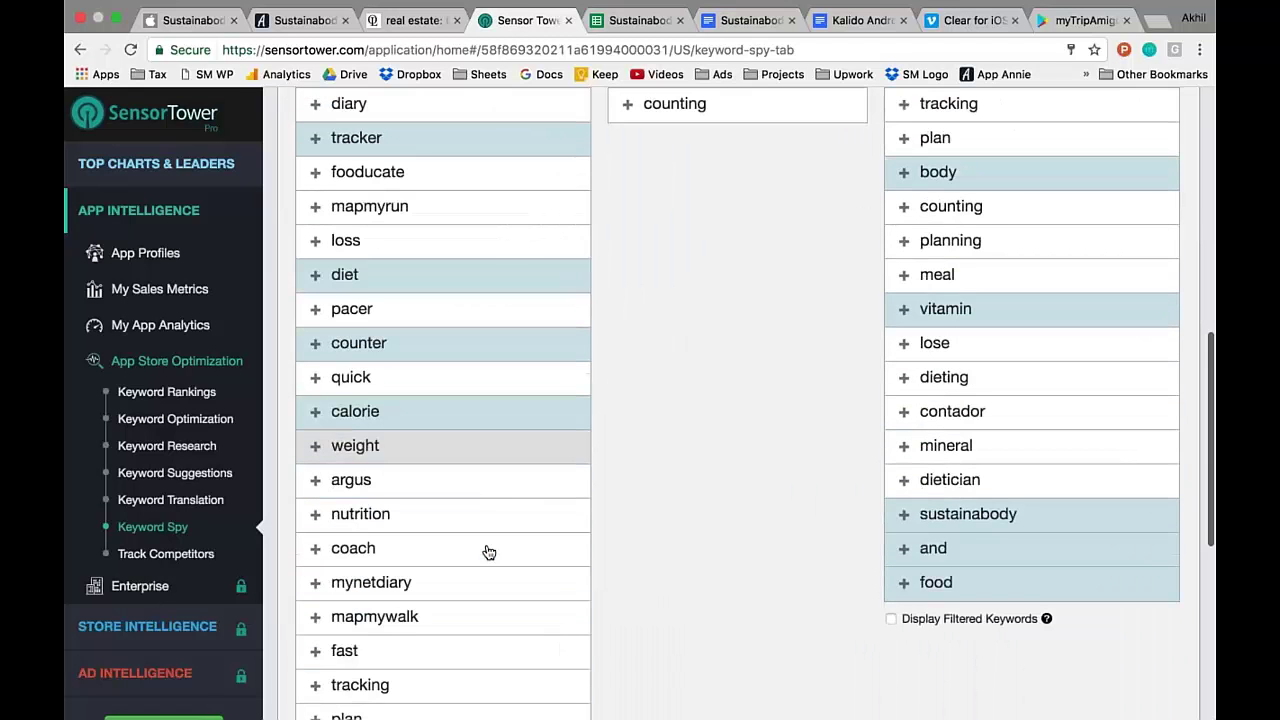
scroll(489, 552, down, 1)
scroll(640, 400, down, 3)
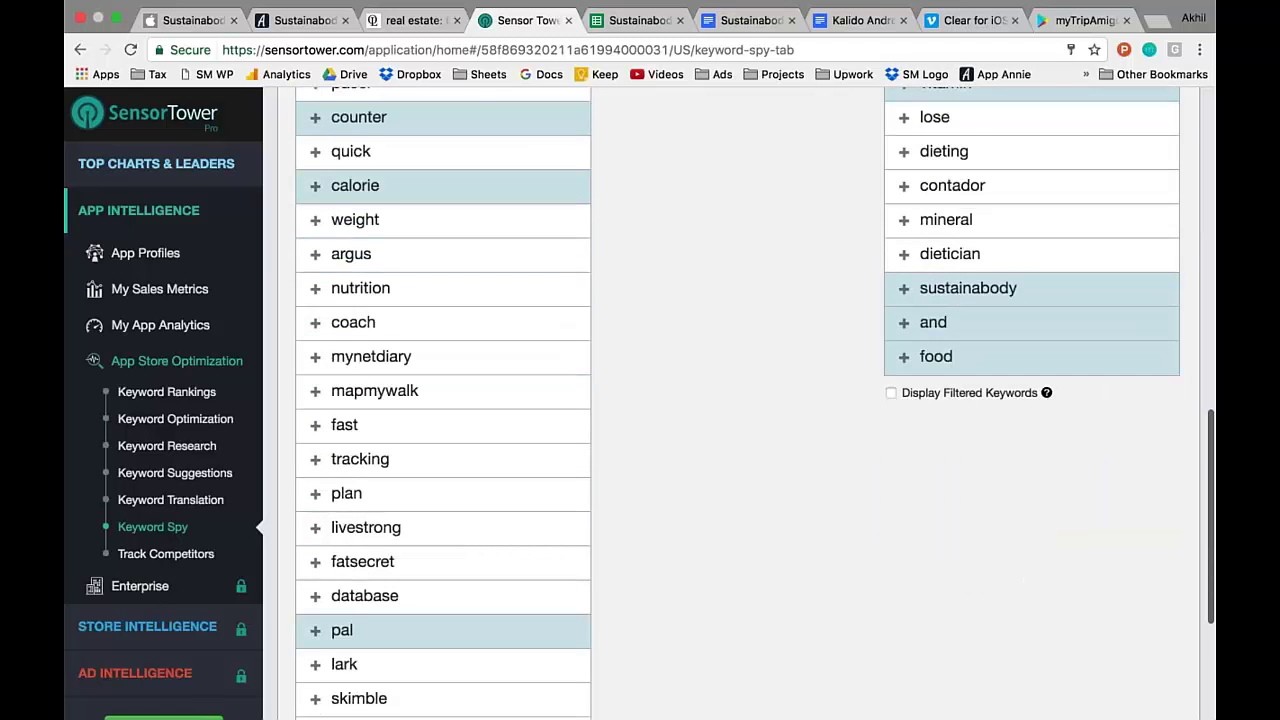
scroll(640, 400, down, 2)
scroll(640, 400, down, 2)
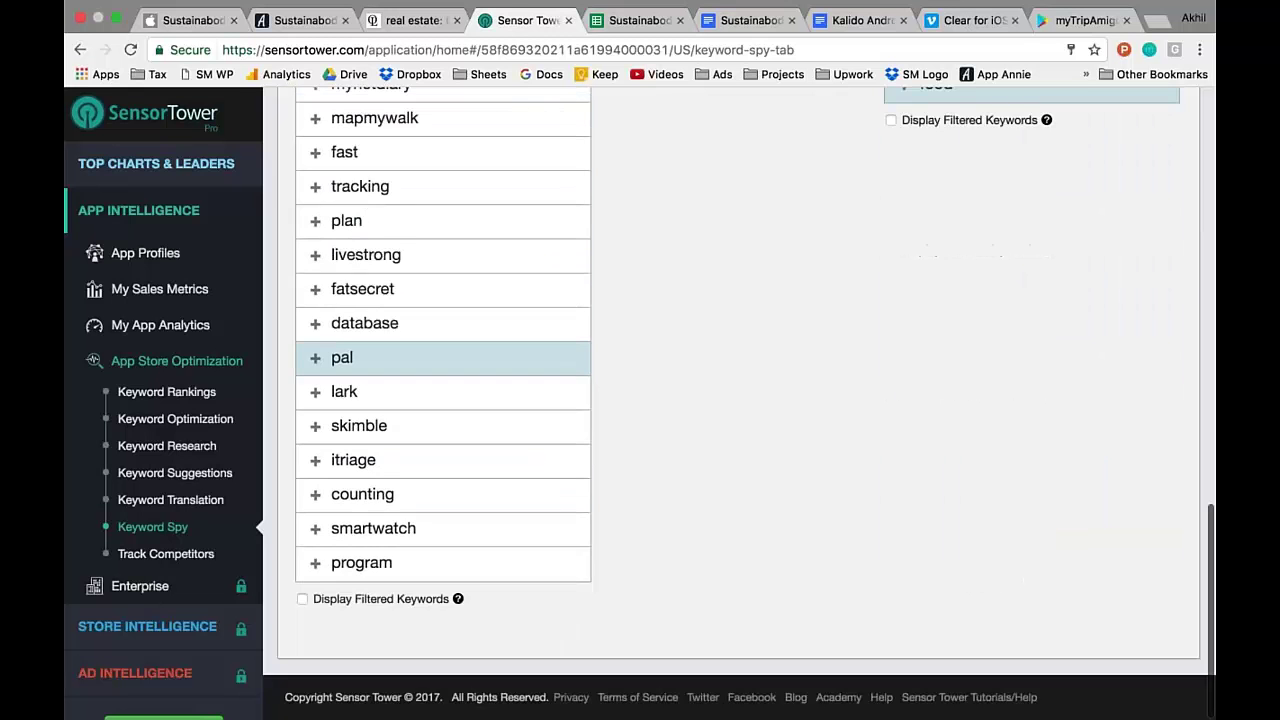
scroll(614, 373, up, 10)
scroll(614, 373, up, 1)
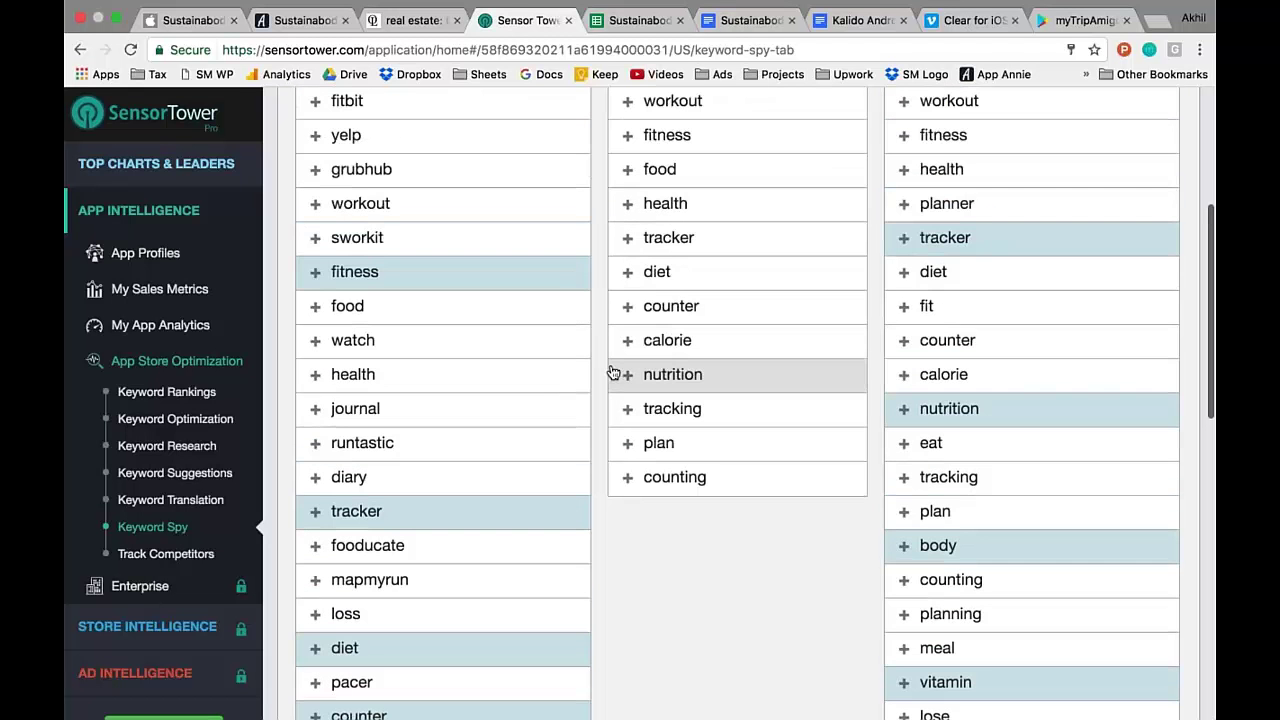
scroll(614, 373, up, 5)
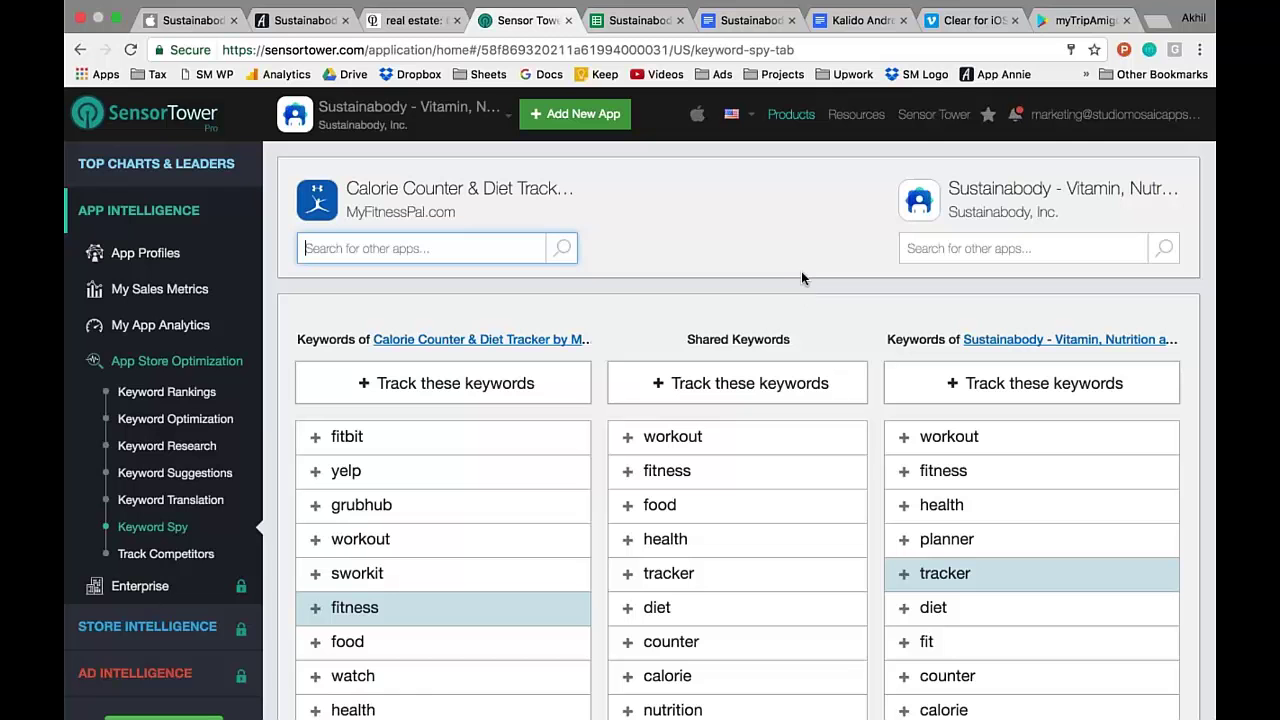
Open Keyword Research and examine the traffic, difficulty and top apps for "fitness tracker"
click(178, 446)
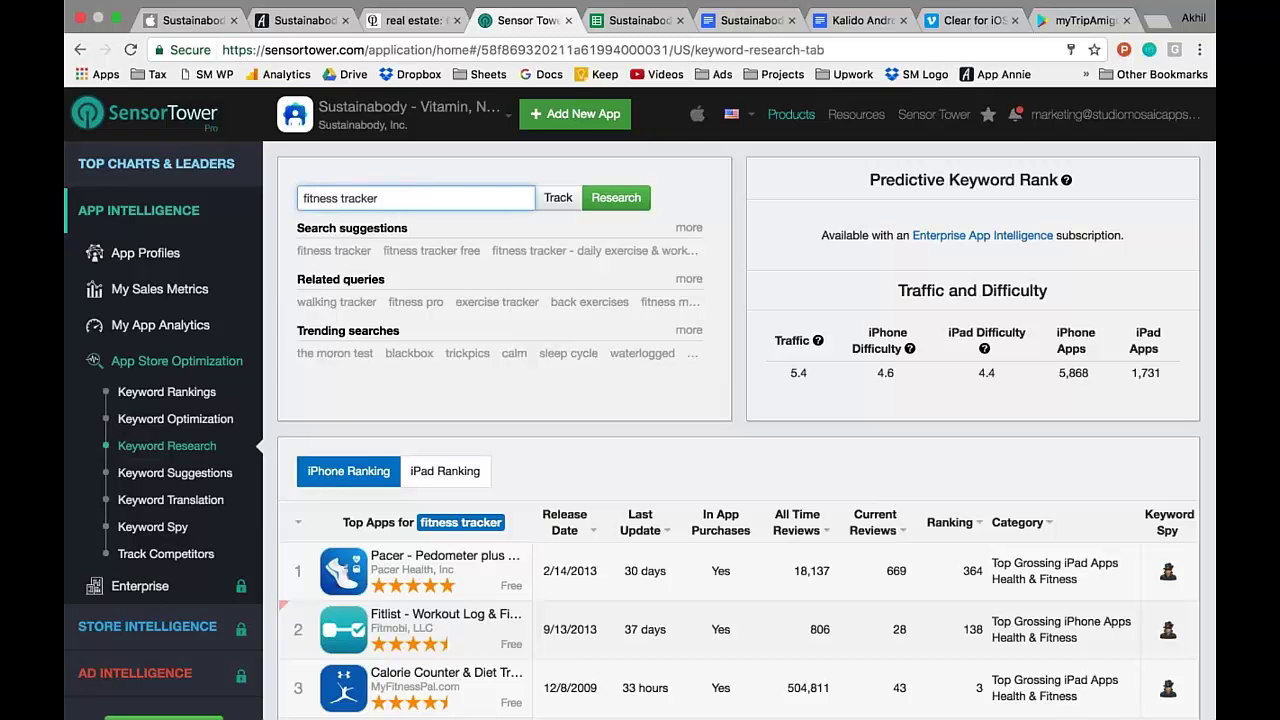
scroll(618, 322, down, 1)
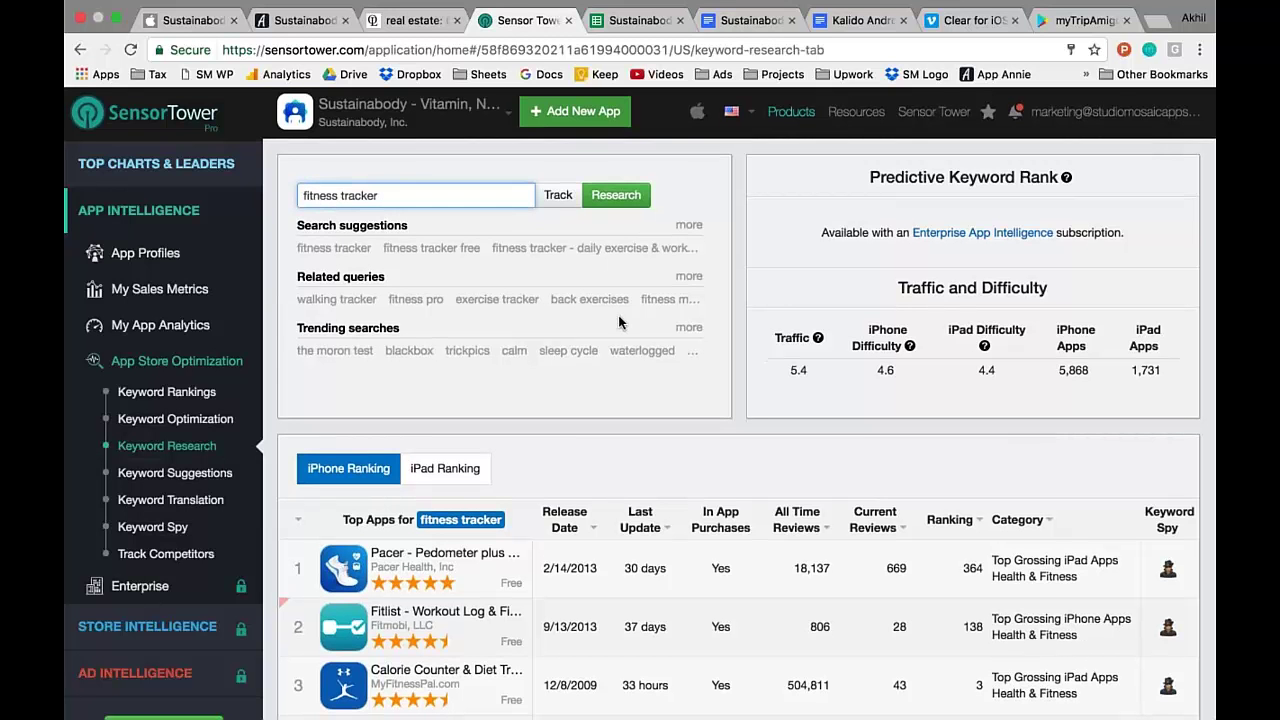
scroll(618, 322, down, 2)
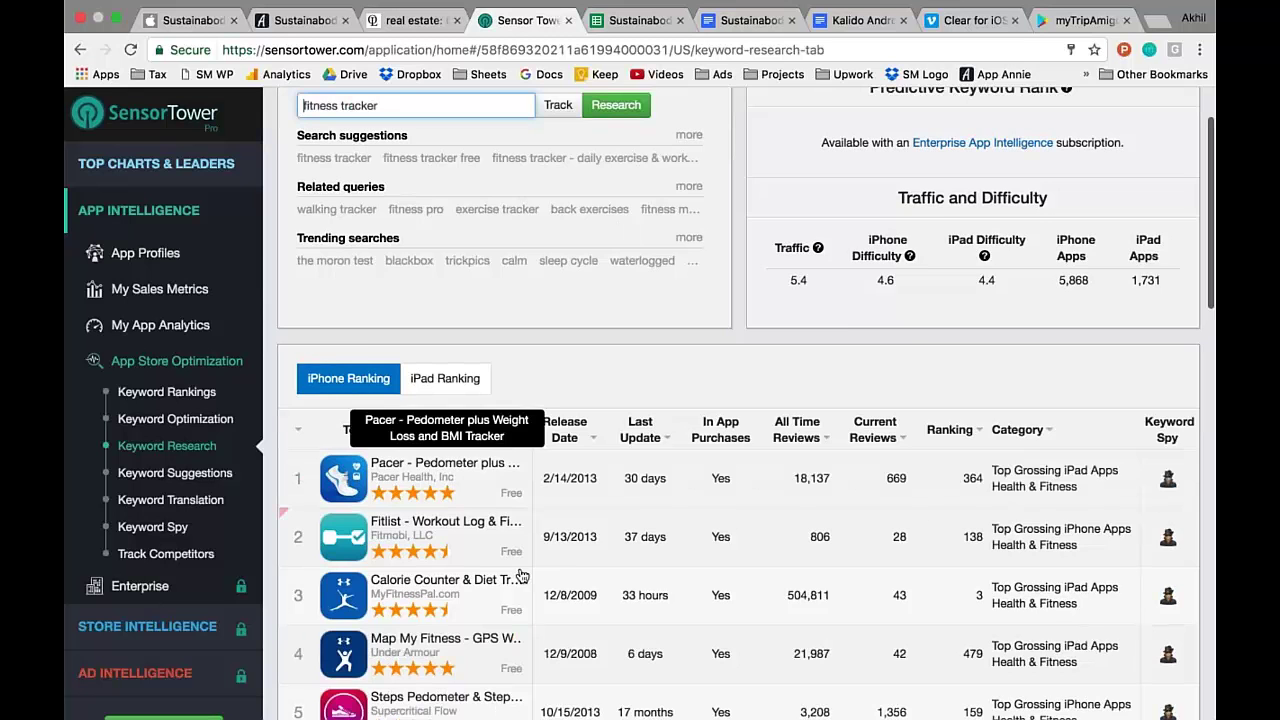
scroll(521, 576, up, 2)
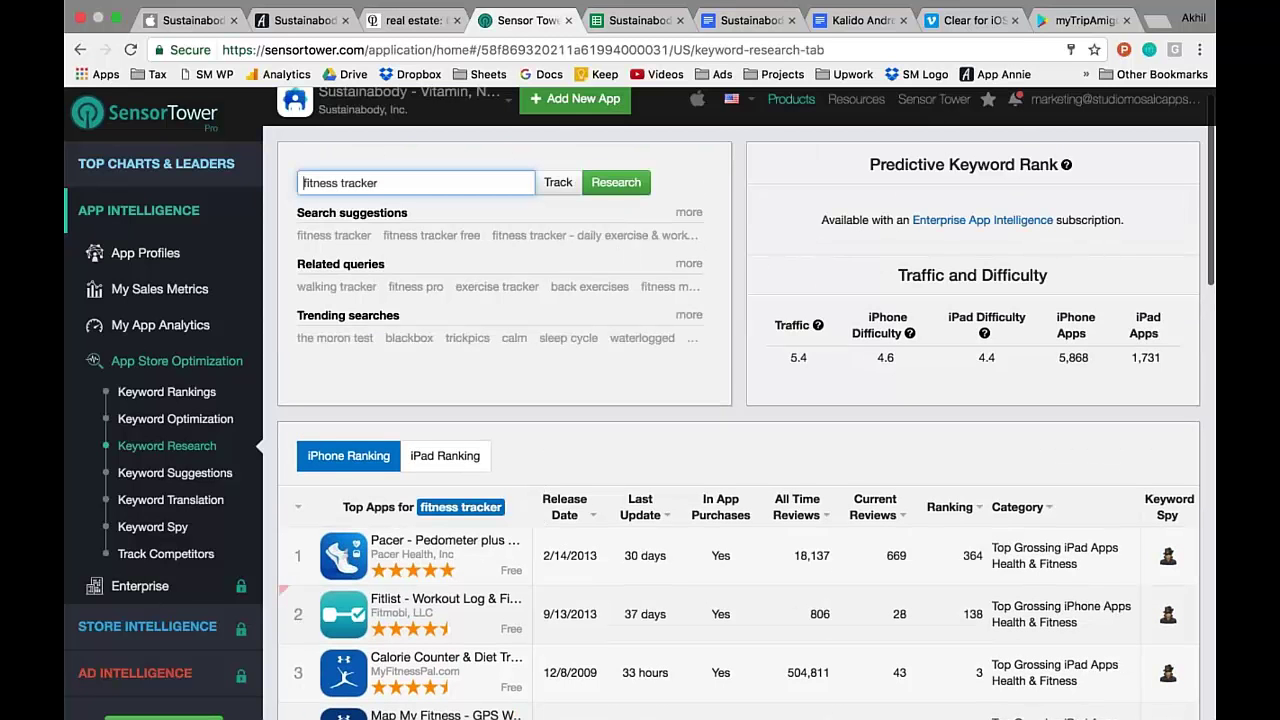
scroll(727, 365, up, 1)
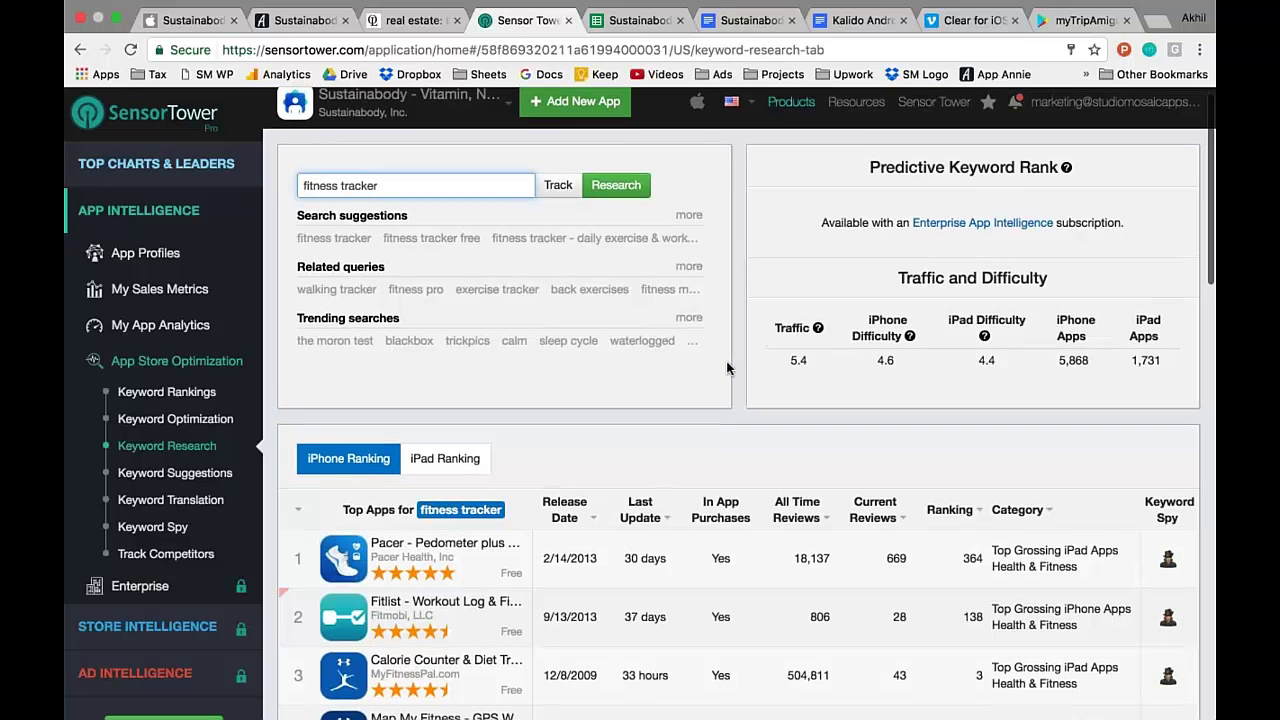
scroll(727, 367, up, 1)
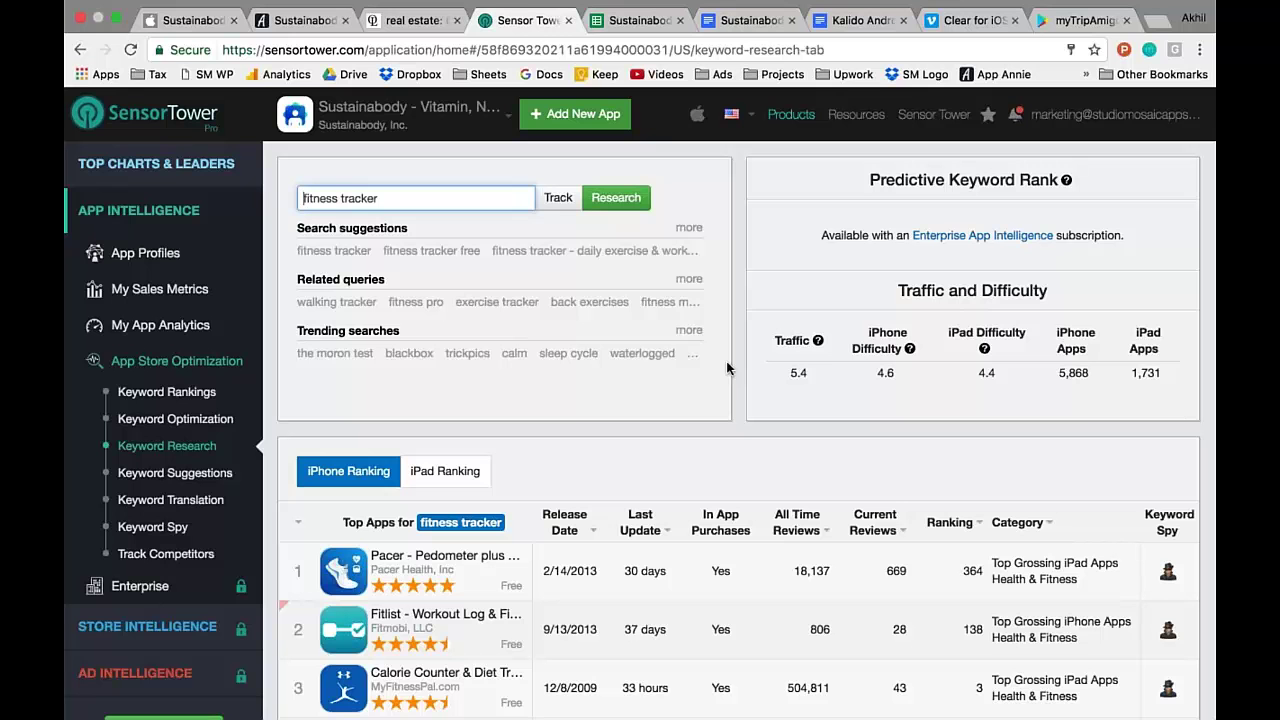
Look through the countries offered for the keyword data, leaving the selected country as it is
click(752, 118)
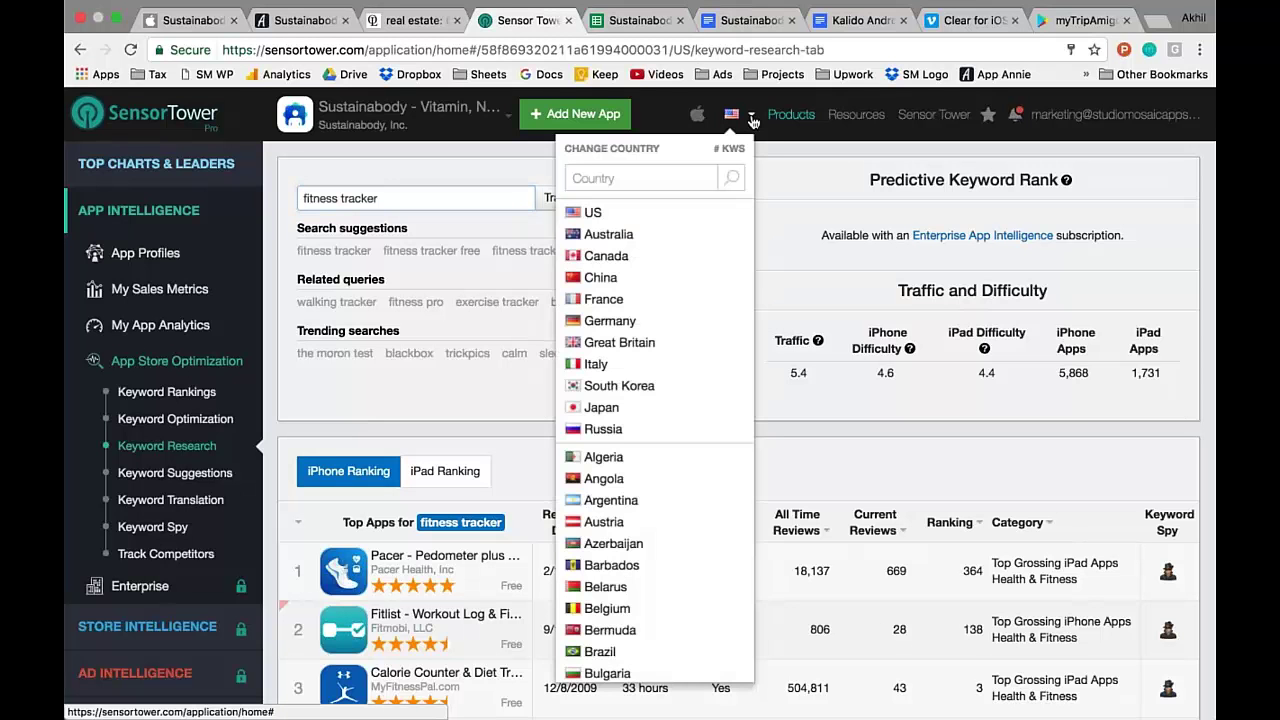
click(779, 174)
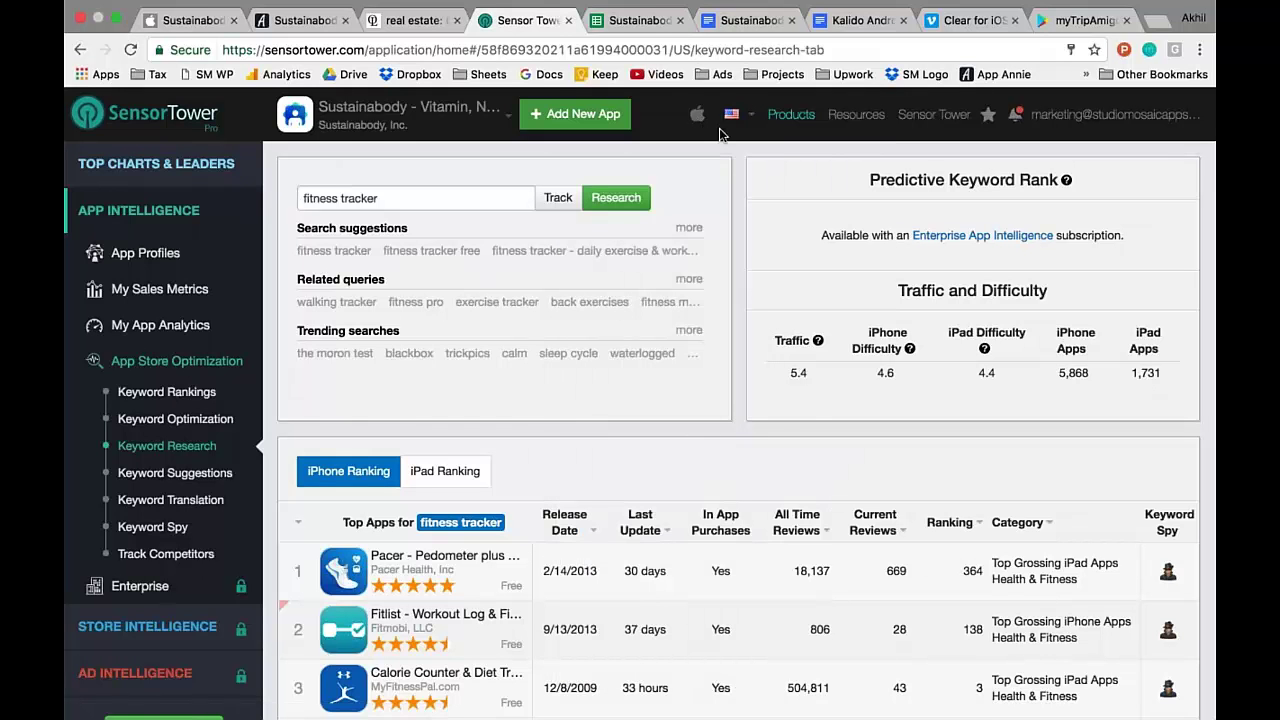
click(752, 118)
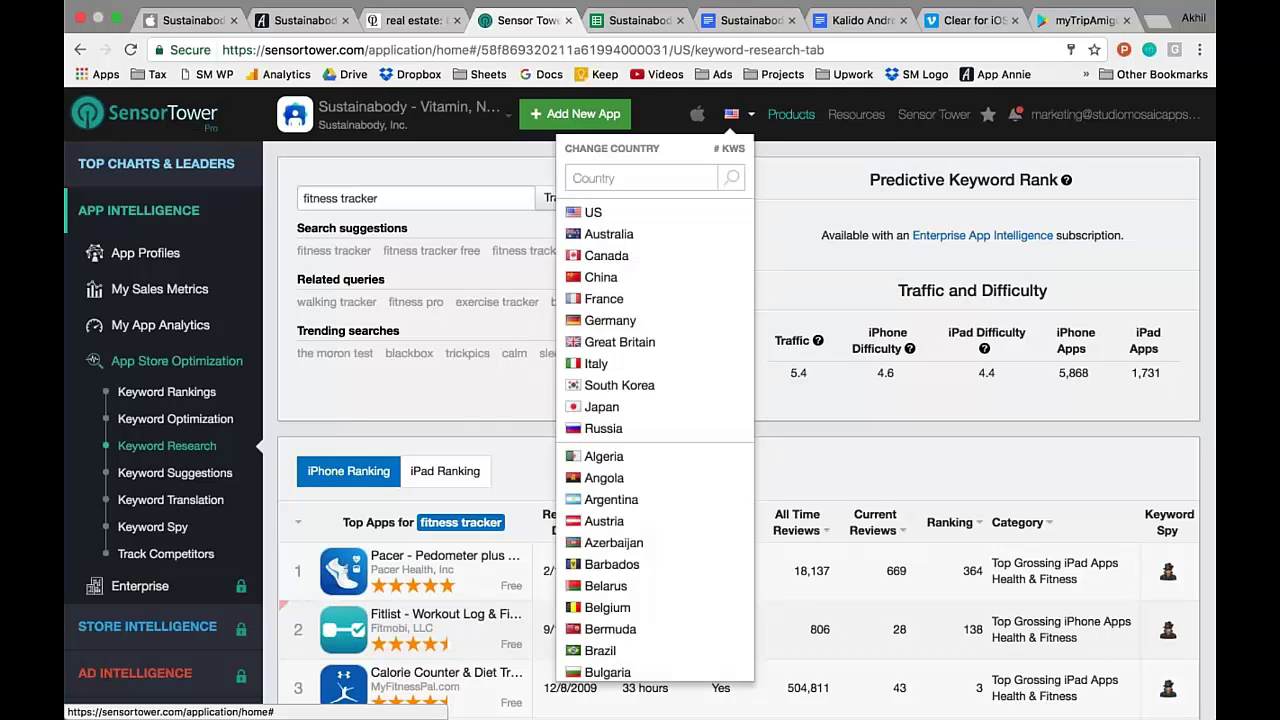
click(804, 186)
mouse_move(806, 338)
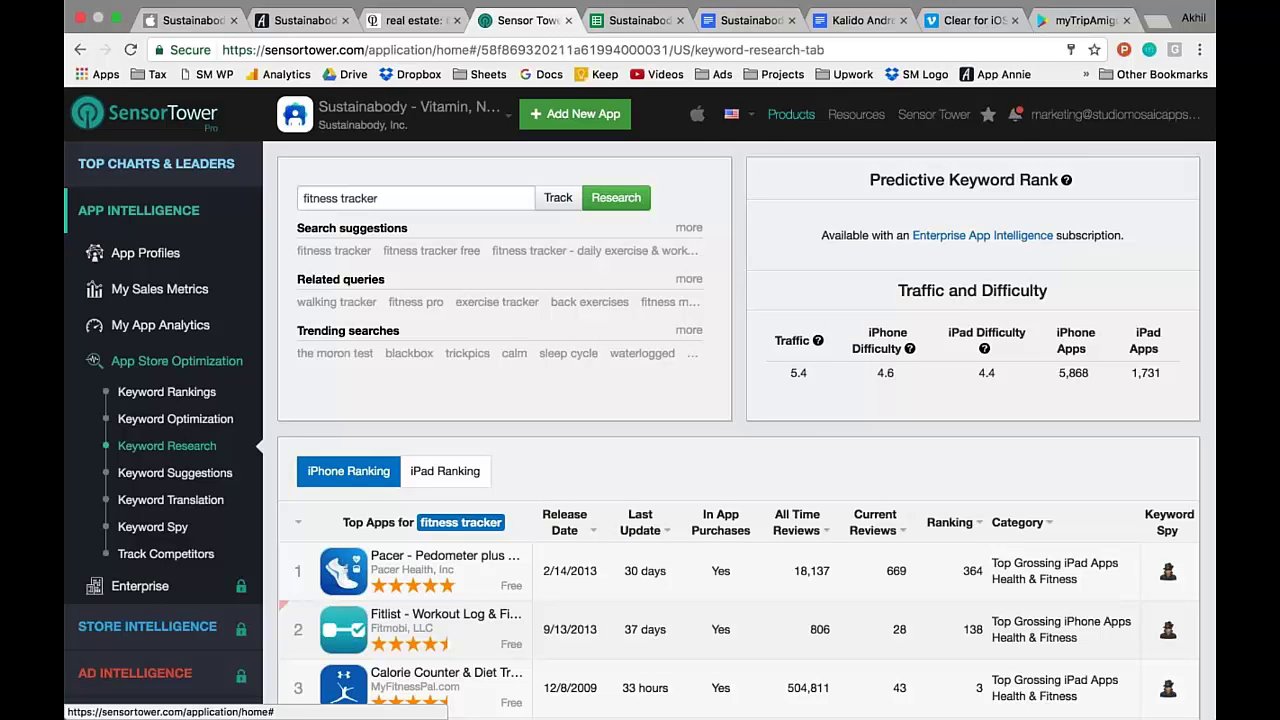
Research the keyword "real estate" and review its traffic, difficulty and top apps
click(384, 200)
key(ctrl+a)
text(rea)
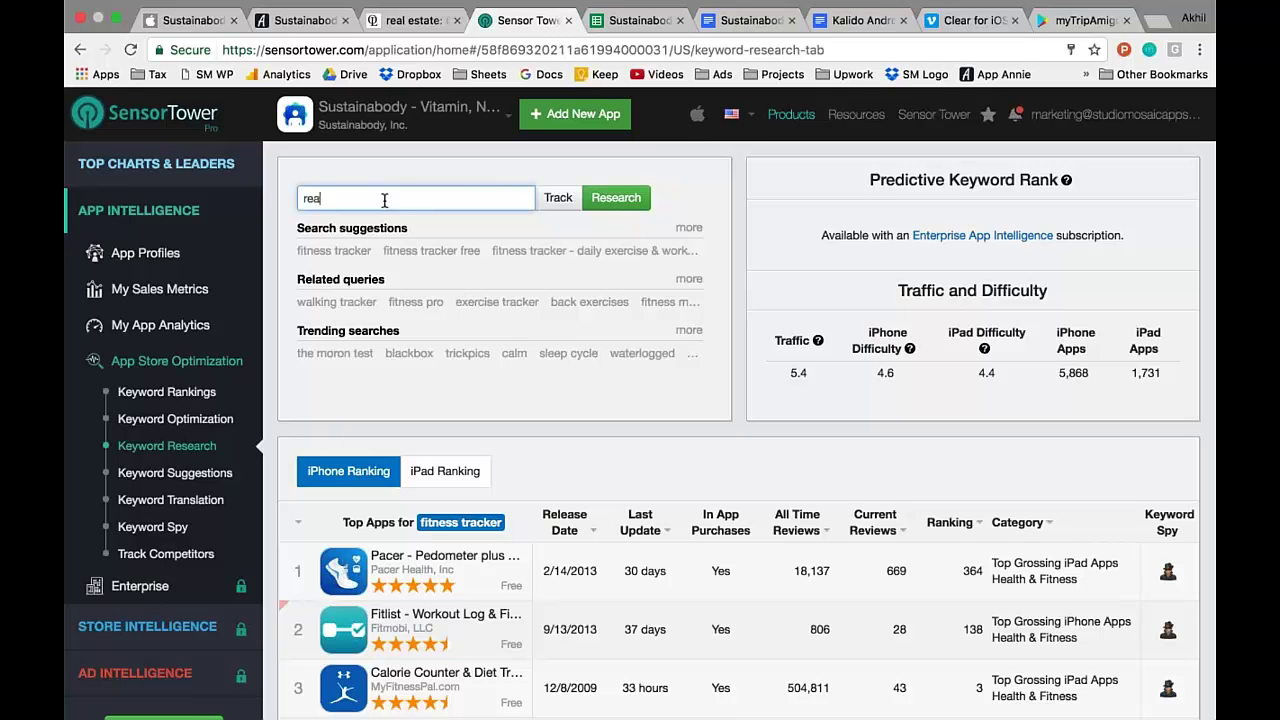
text(l estate)
key(Return)
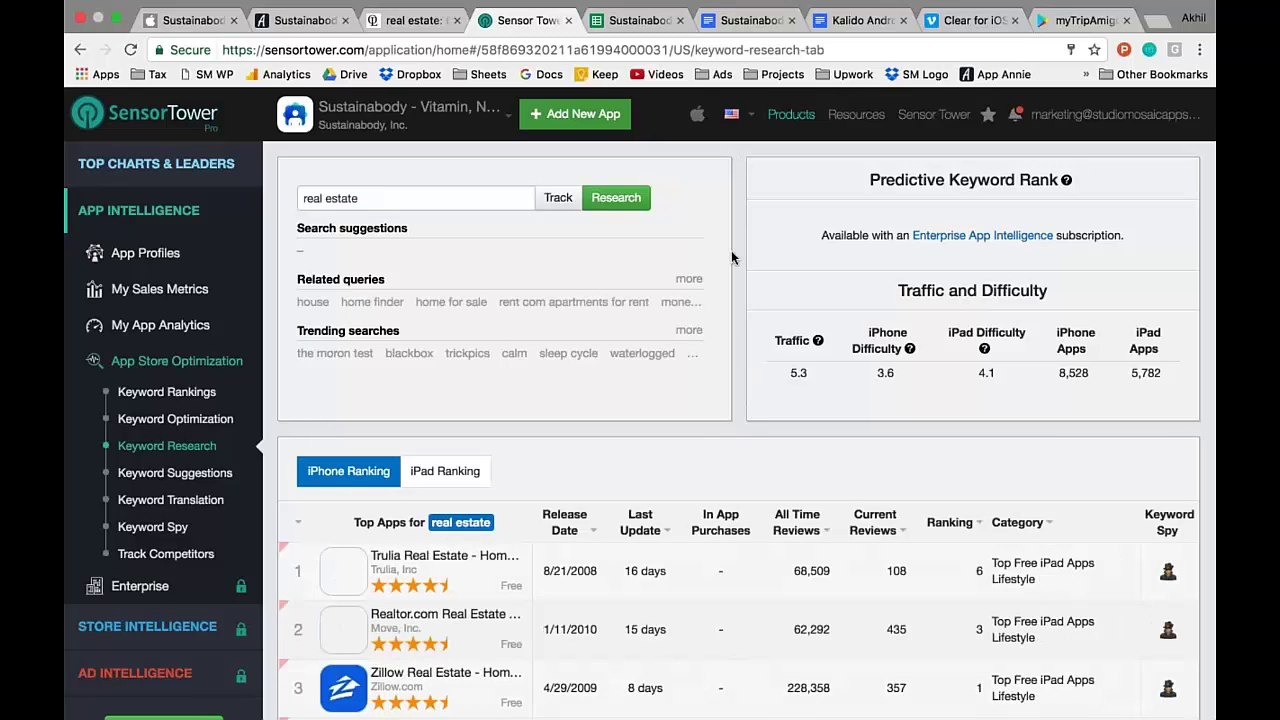
scroll(737, 396, down, 1)
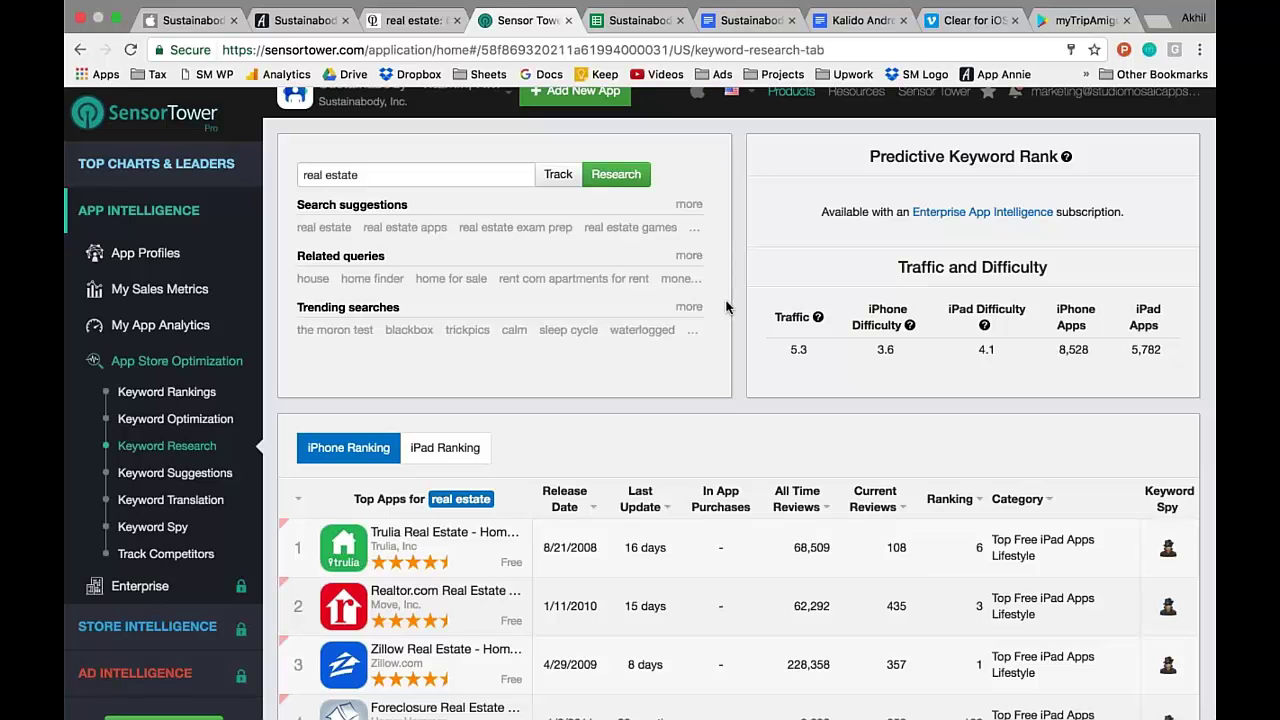
Track the keywords fitness, tracker, real and estate for Sustainabody in Keyword Rankings, and review their entries in the keyword table
click(190, 398)
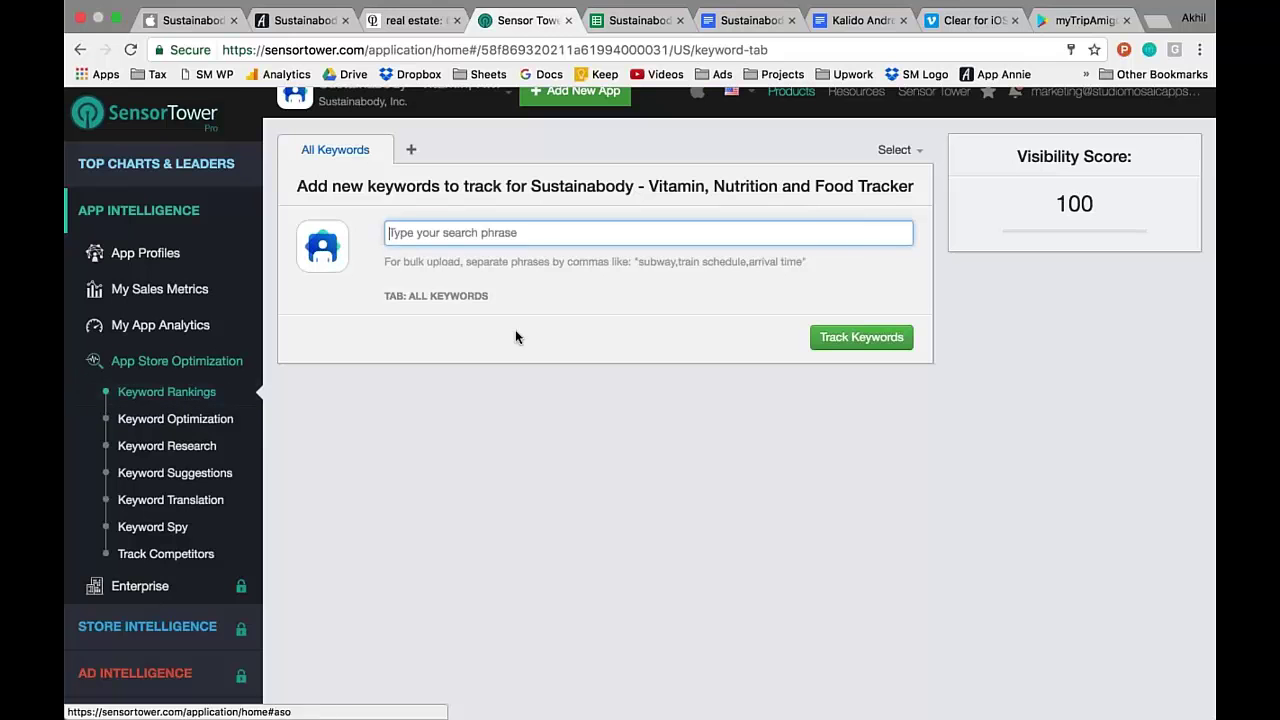
text(g)
key(BackSpace)
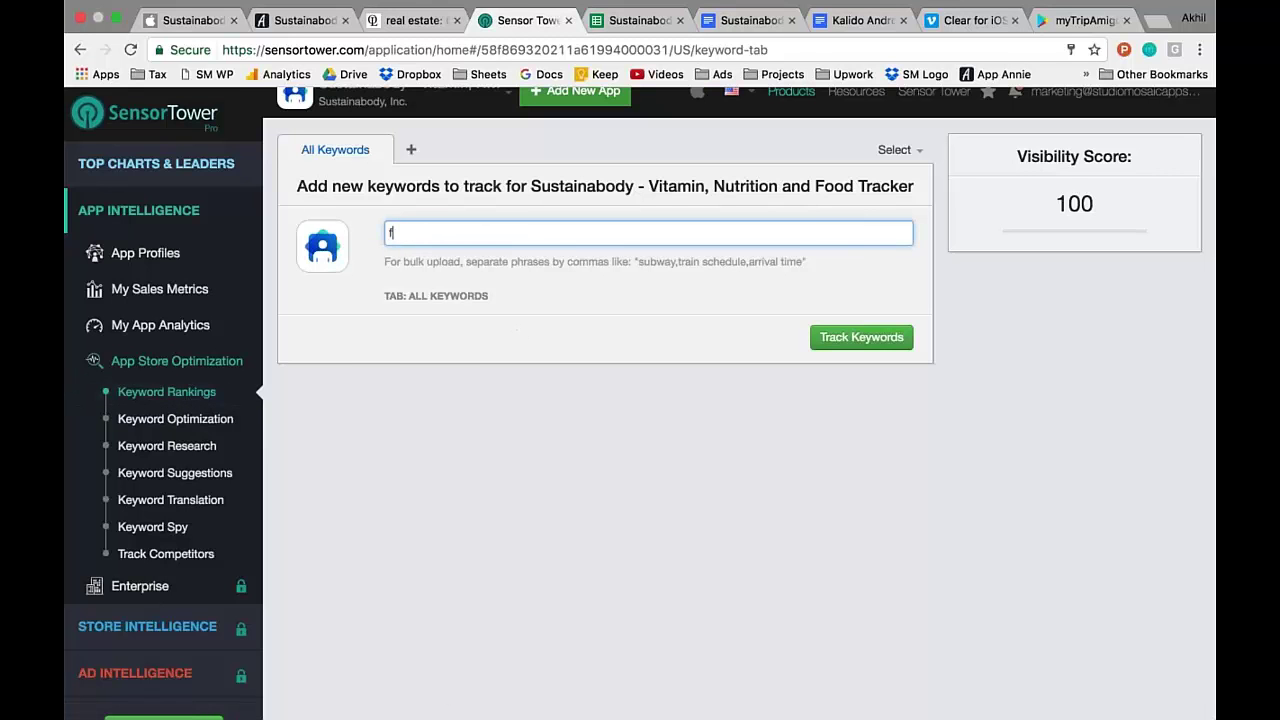
text(fitness, tr)
text(acker, rea)
text(l estate)
key(Return)
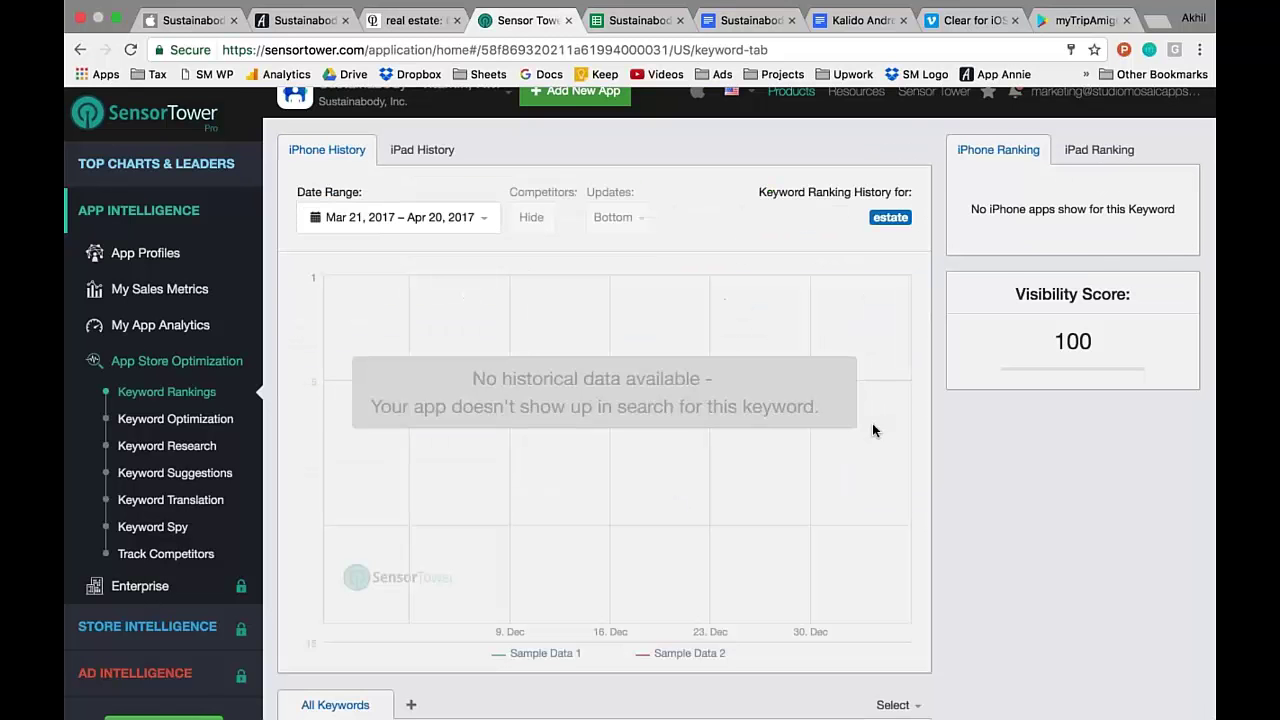
scroll(873, 430, down, 5)
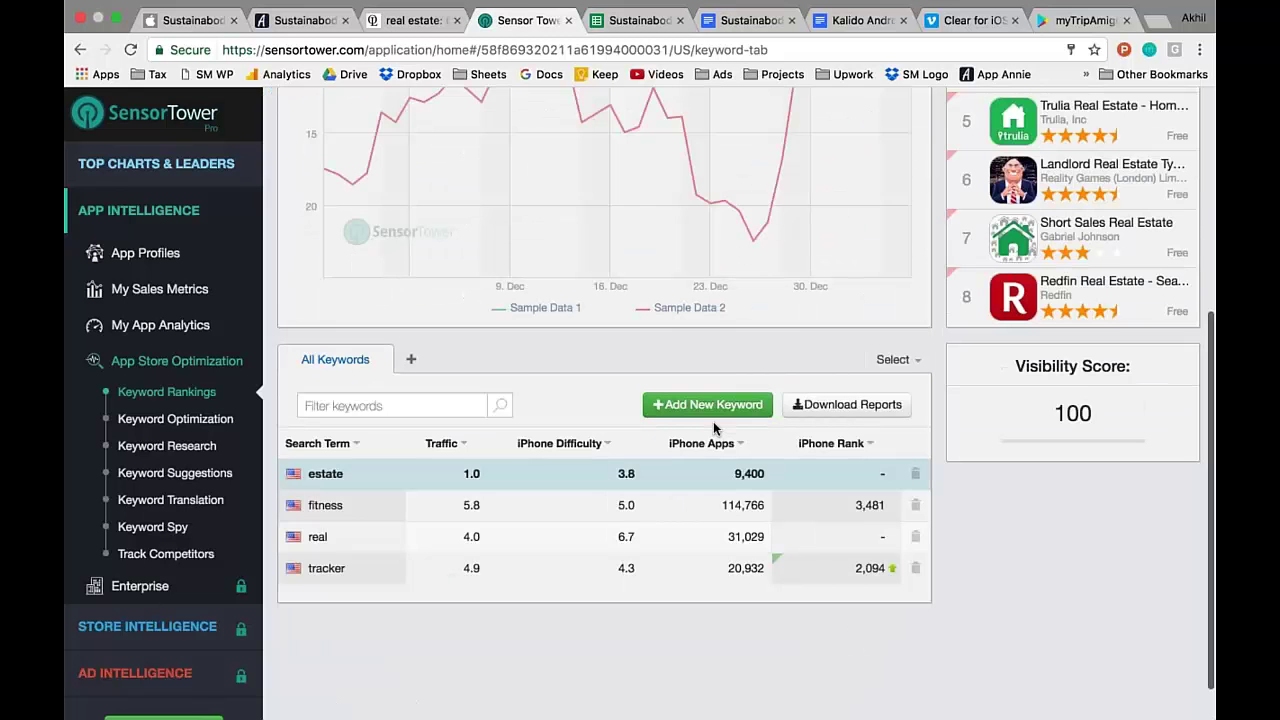
scroll(730, 500, down, 1)
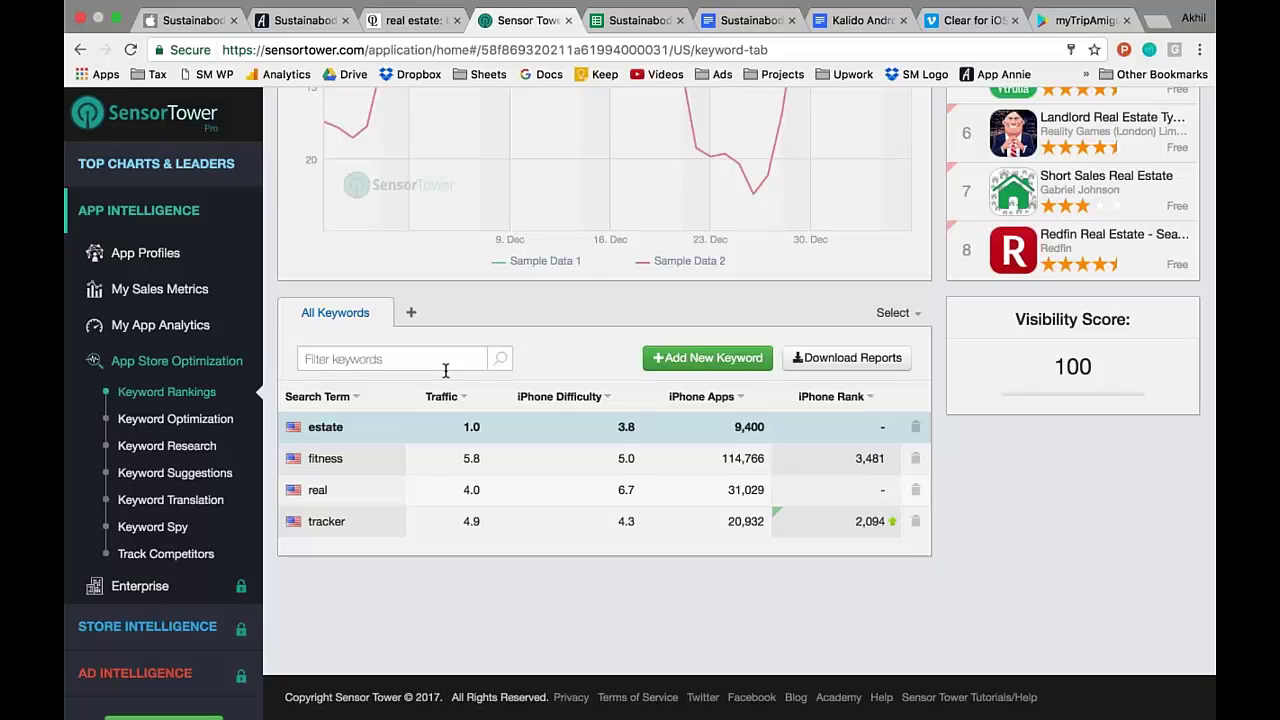
mouse_move(582, 408)
Switch to the Sustainabody iOS ASO spreadsheet in Google Sheets and review the competitor apps on the Reference Apps sheet
click(640, 21)
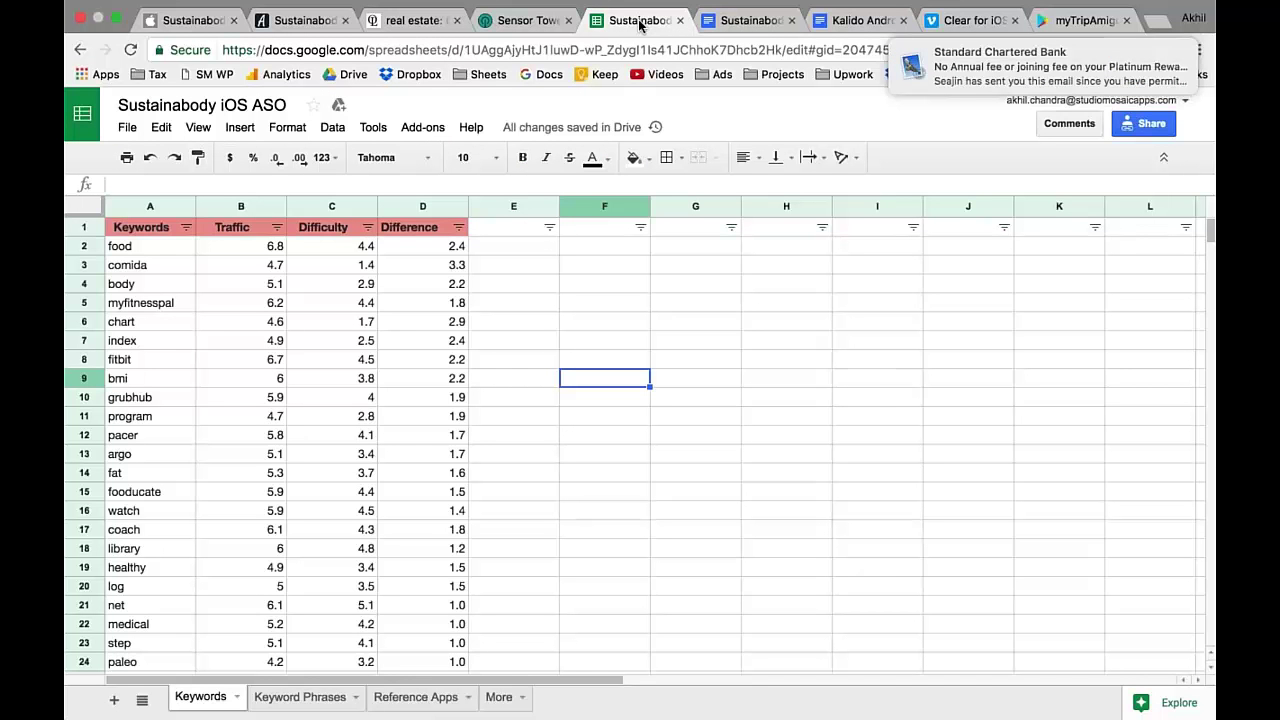
click(415, 697)
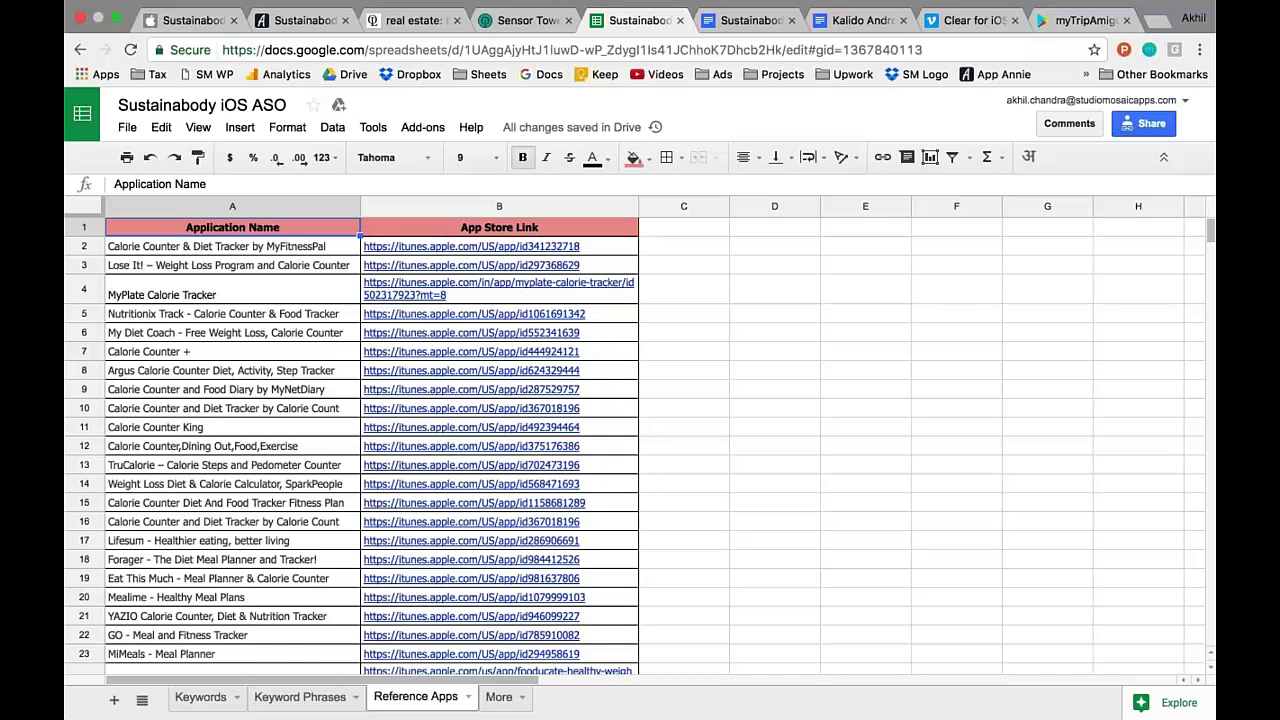
scroll(270, 418, down, 2)
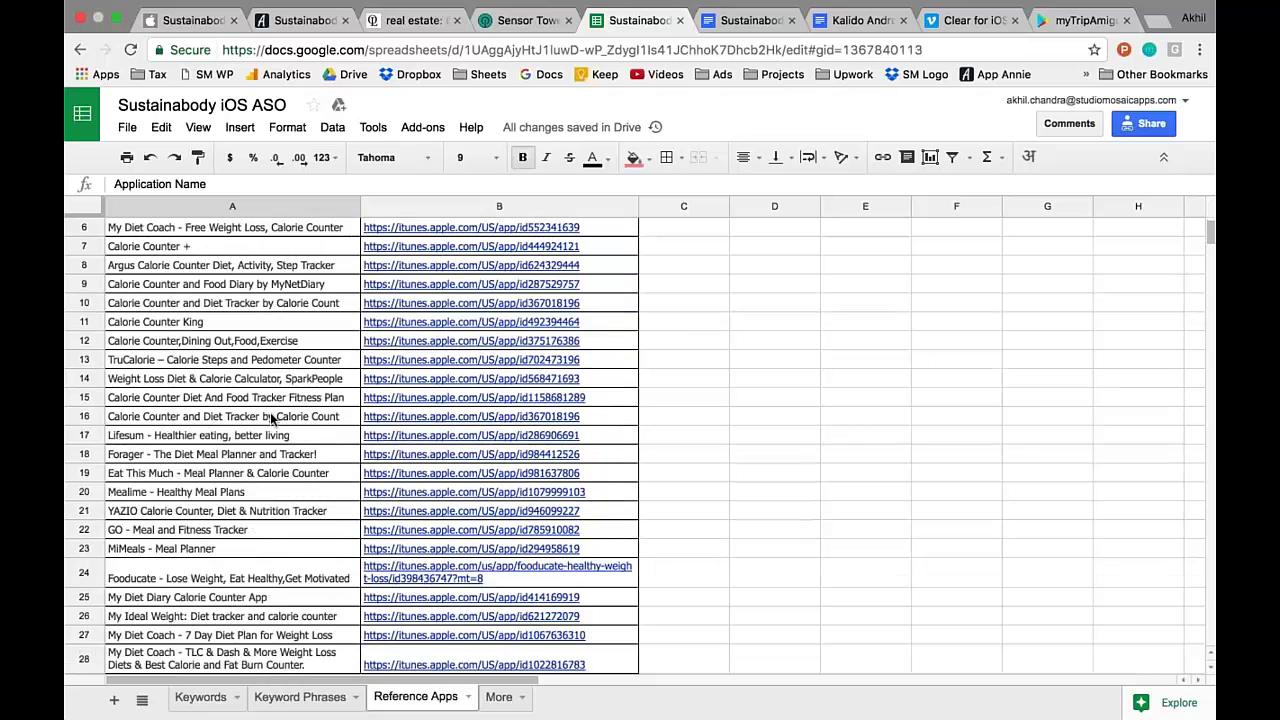
scroll(305, 570, up, 2)
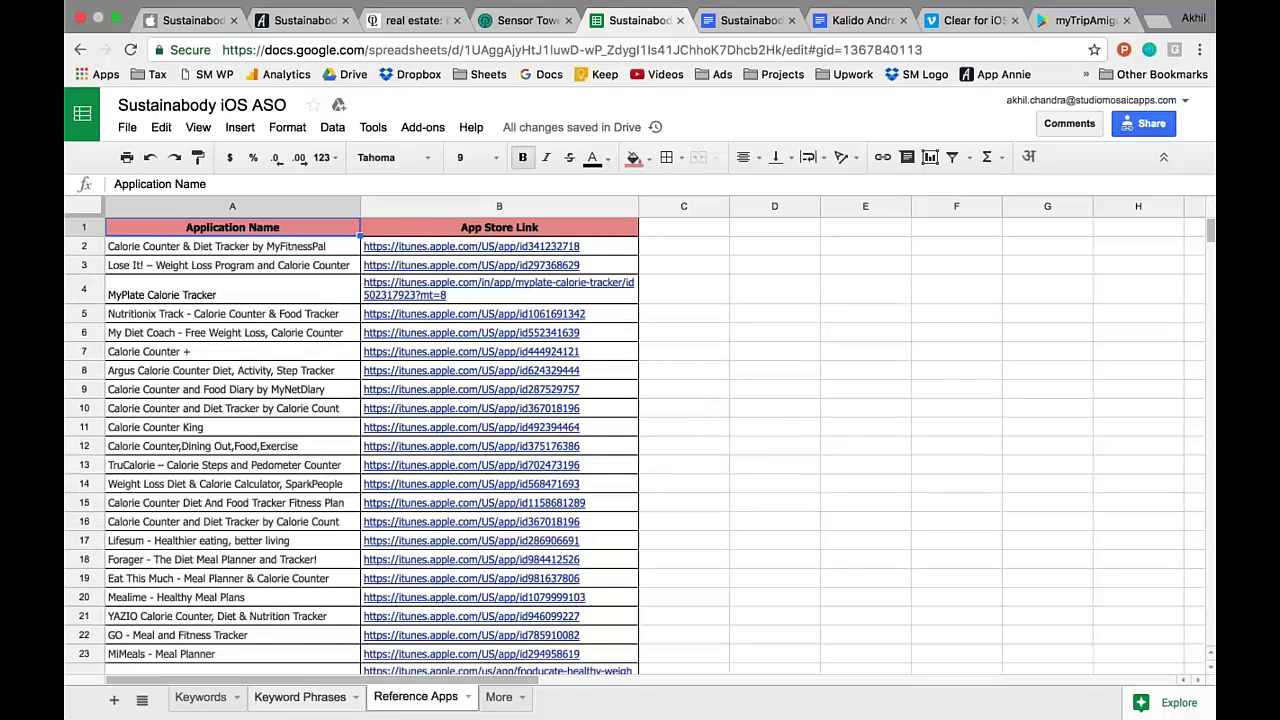
Review the full list on the Keywords sheet with its traffic, difficulty and difference values
click(204, 697)
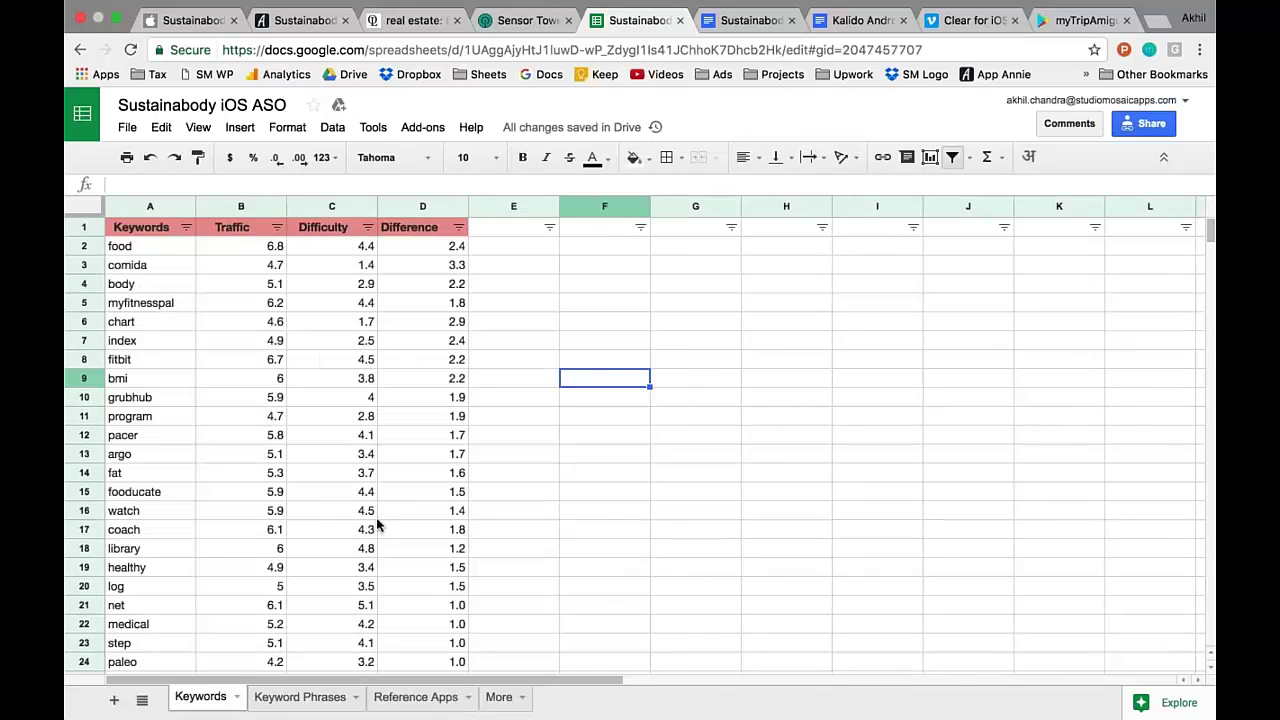
scroll(533, 451, down, 1)
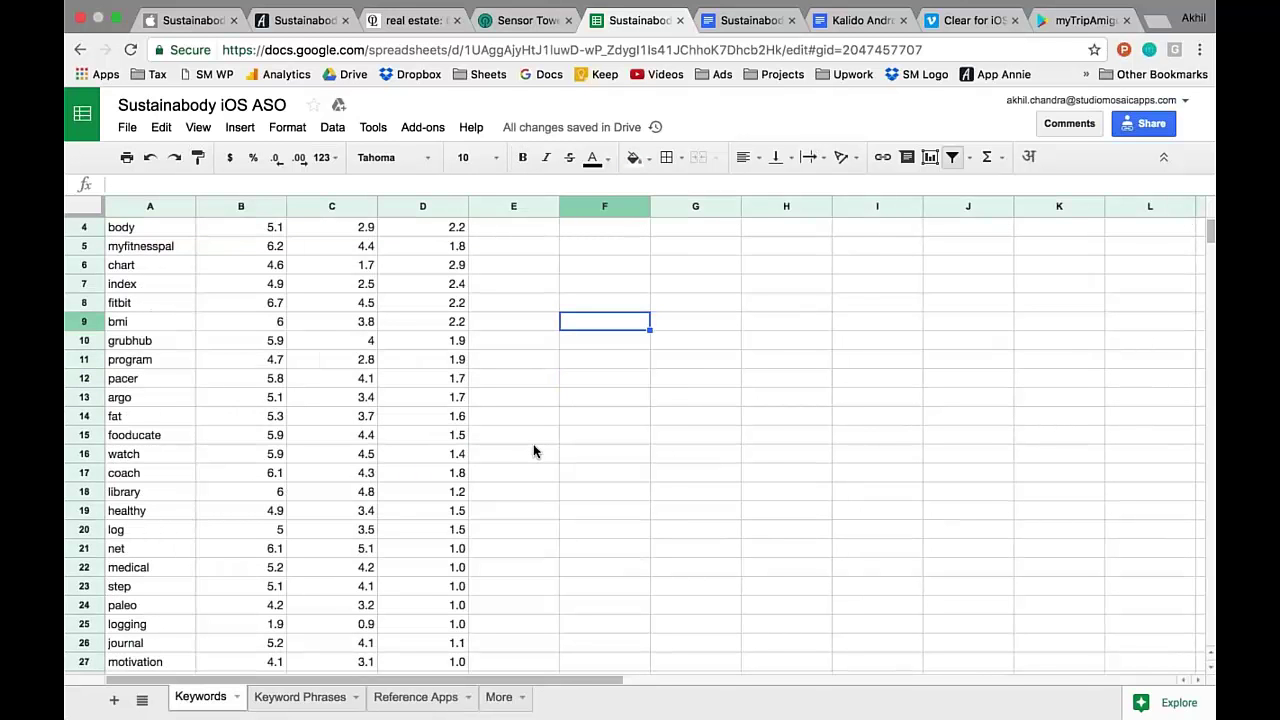
scroll(533, 445, up, 1)
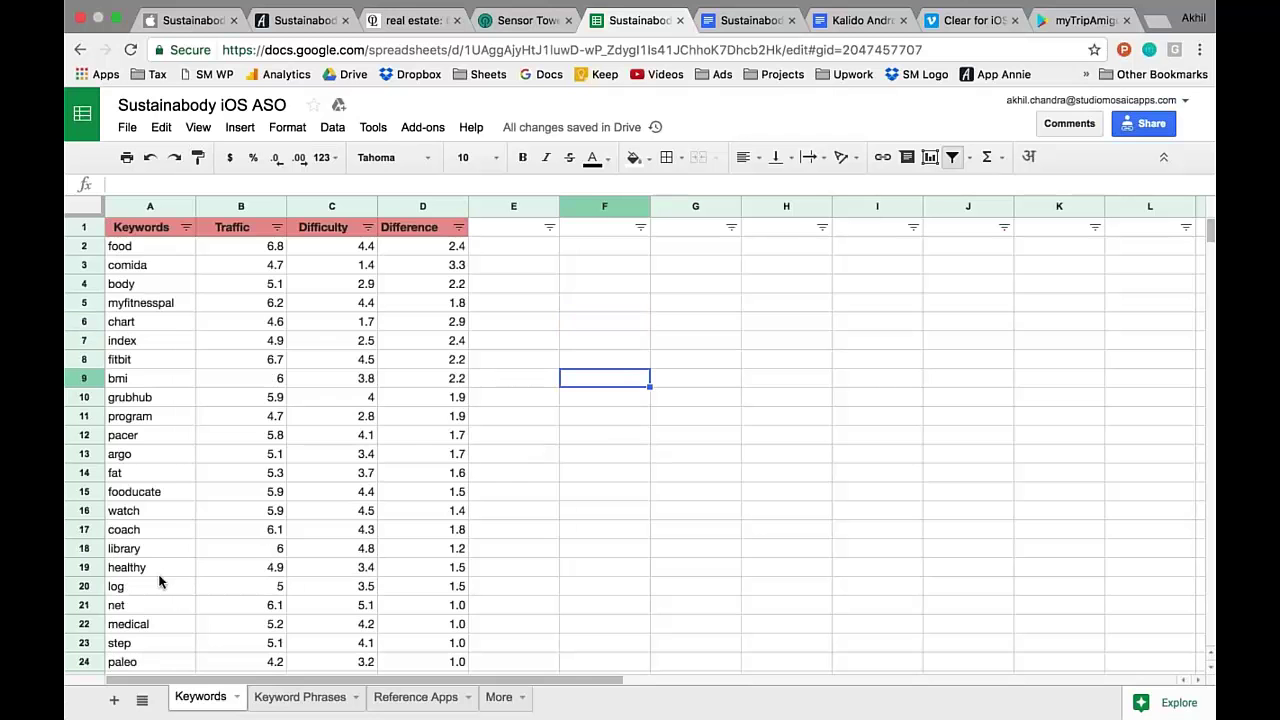
scroll(159, 582, down, 1)
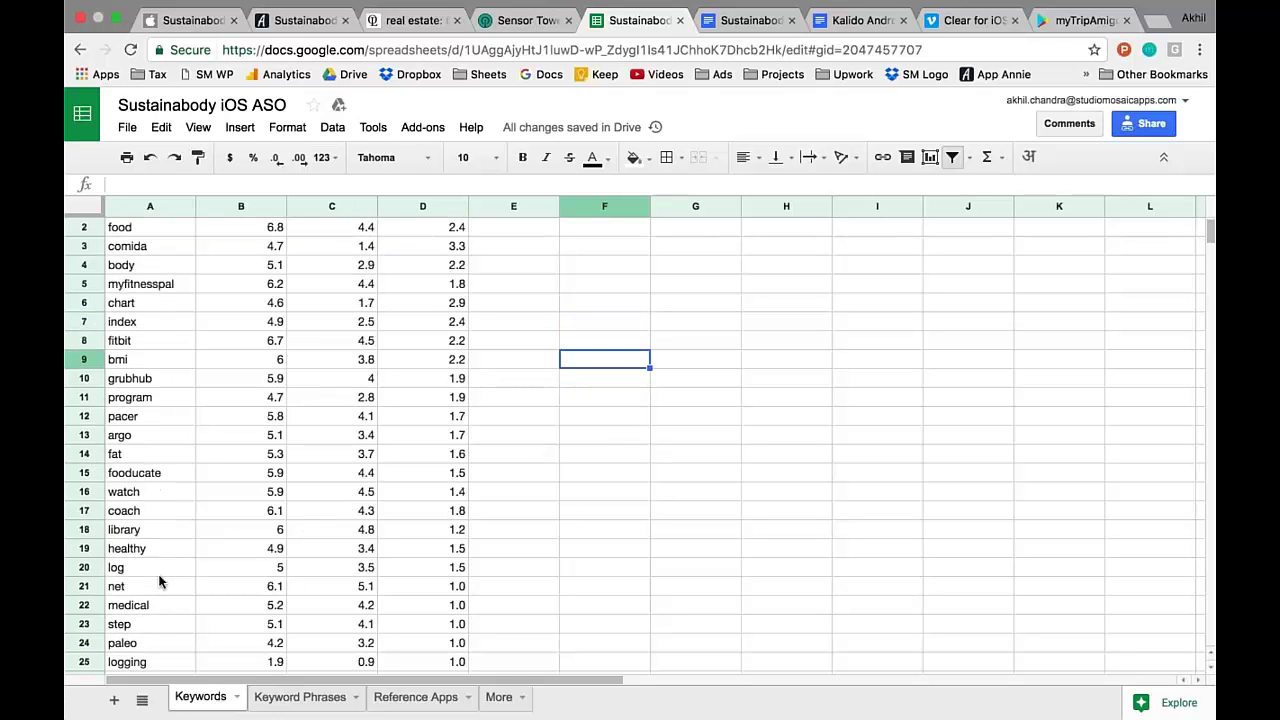
scroll(197, 435, down, 20)
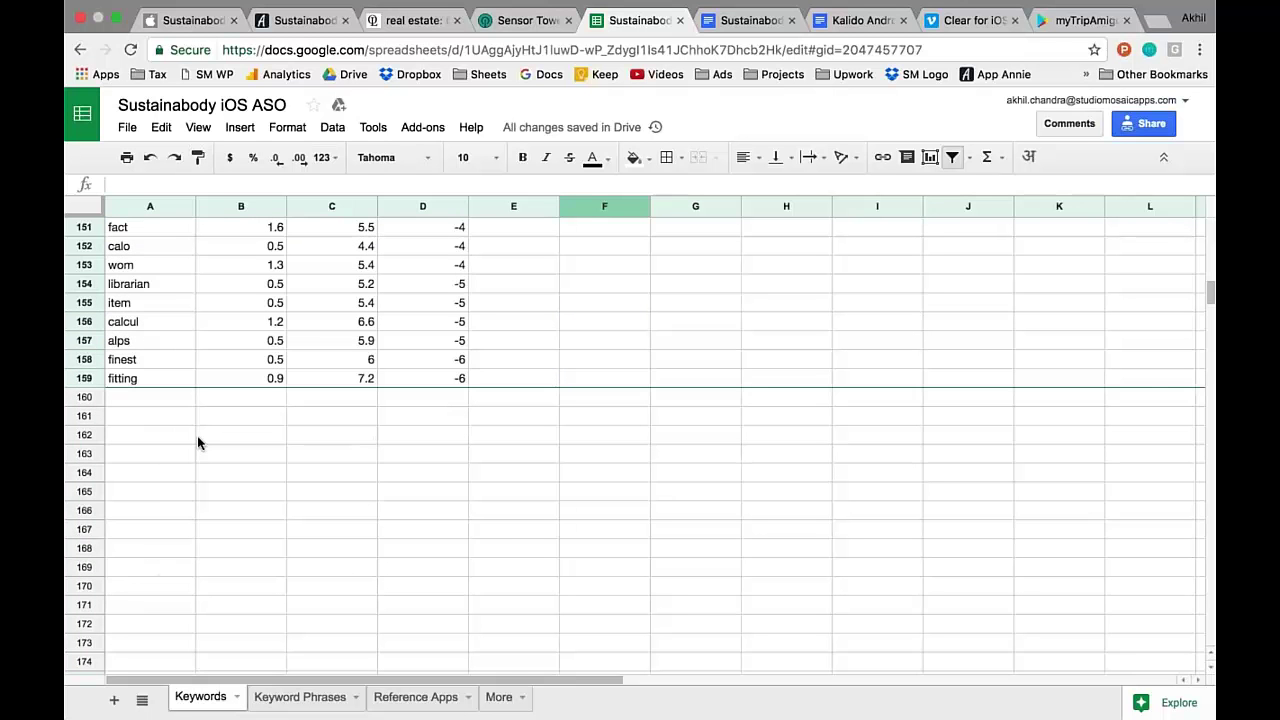
scroll(197, 435, up, 20)
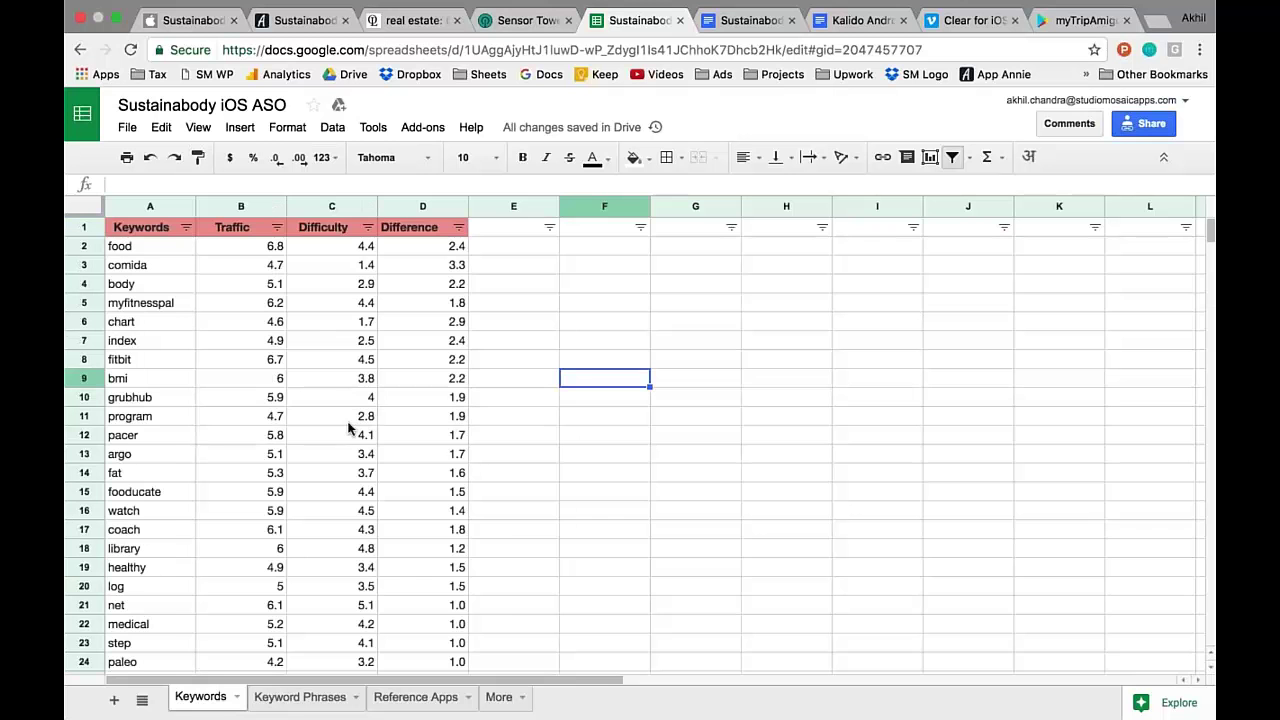
Compare the Keyword Phrases sheet with the Keywords sheet and inspect the Difference formula for "food tracker"
click(297, 697)
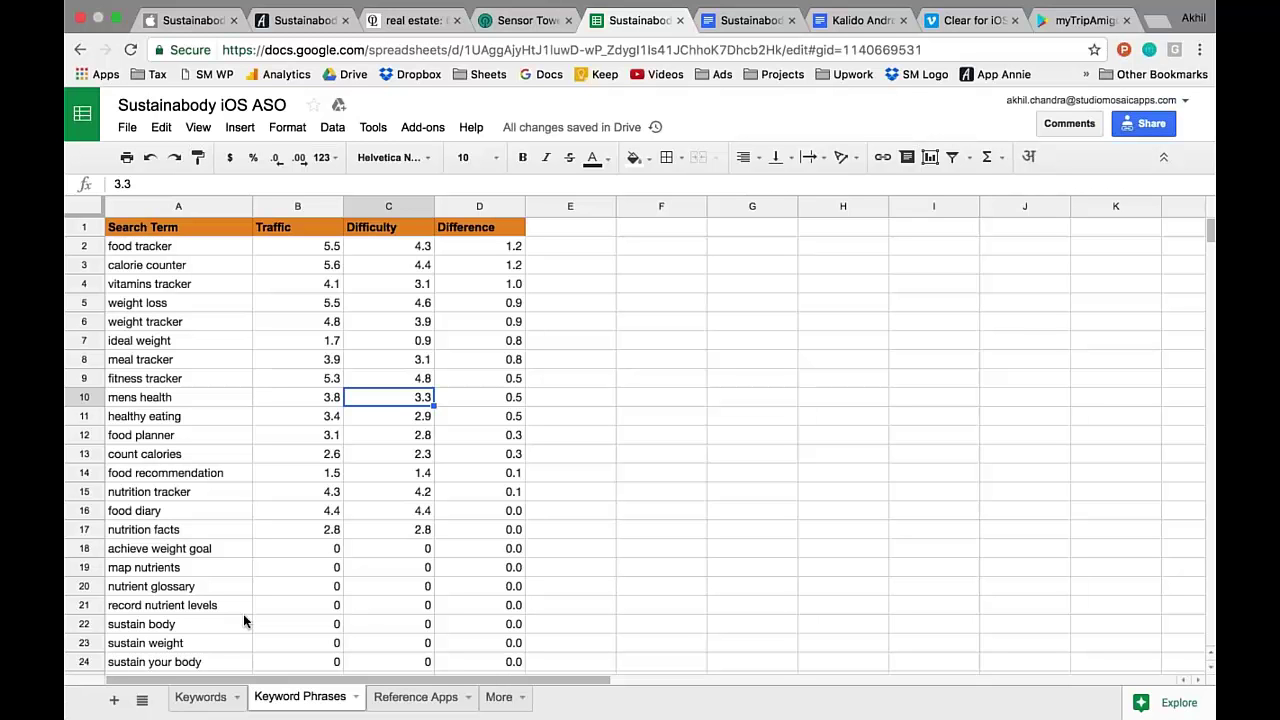
click(203, 697)
click(256, 697)
click(490, 246)
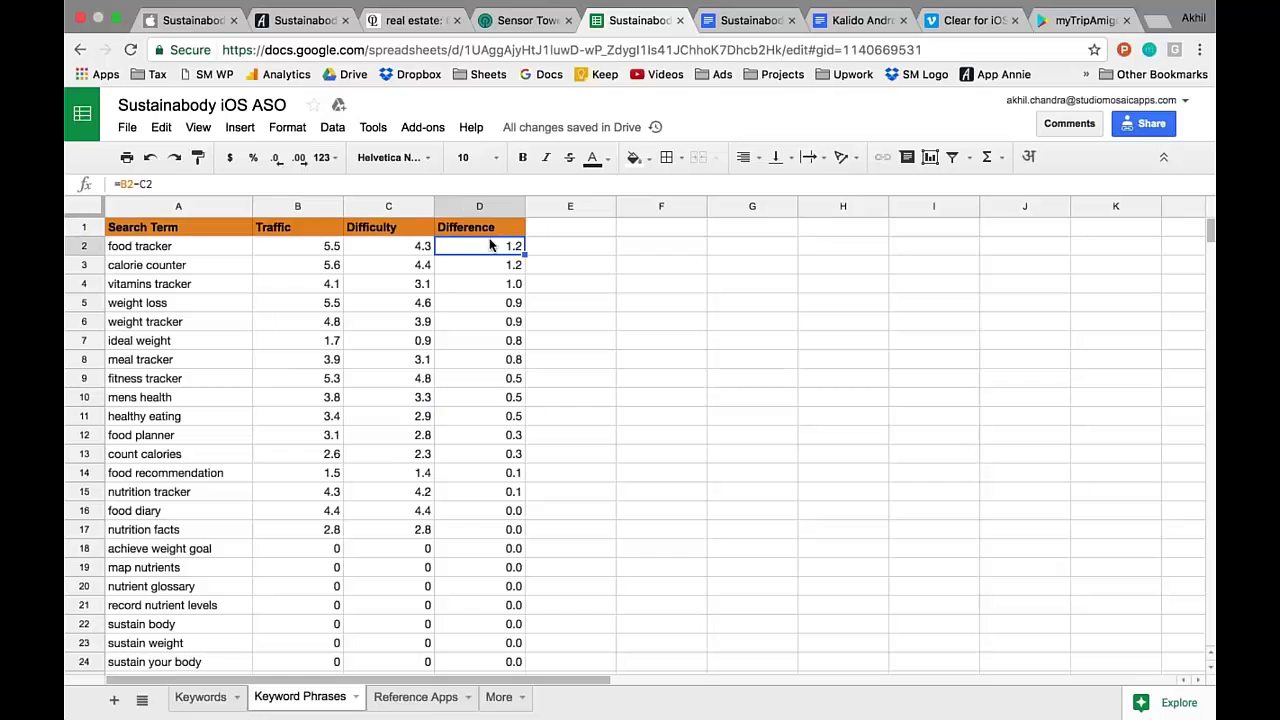
Inspect the Difficulty, Traffic and Difference cells for "food tracker" on the Keyword Phrases sheet
click(362, 250)
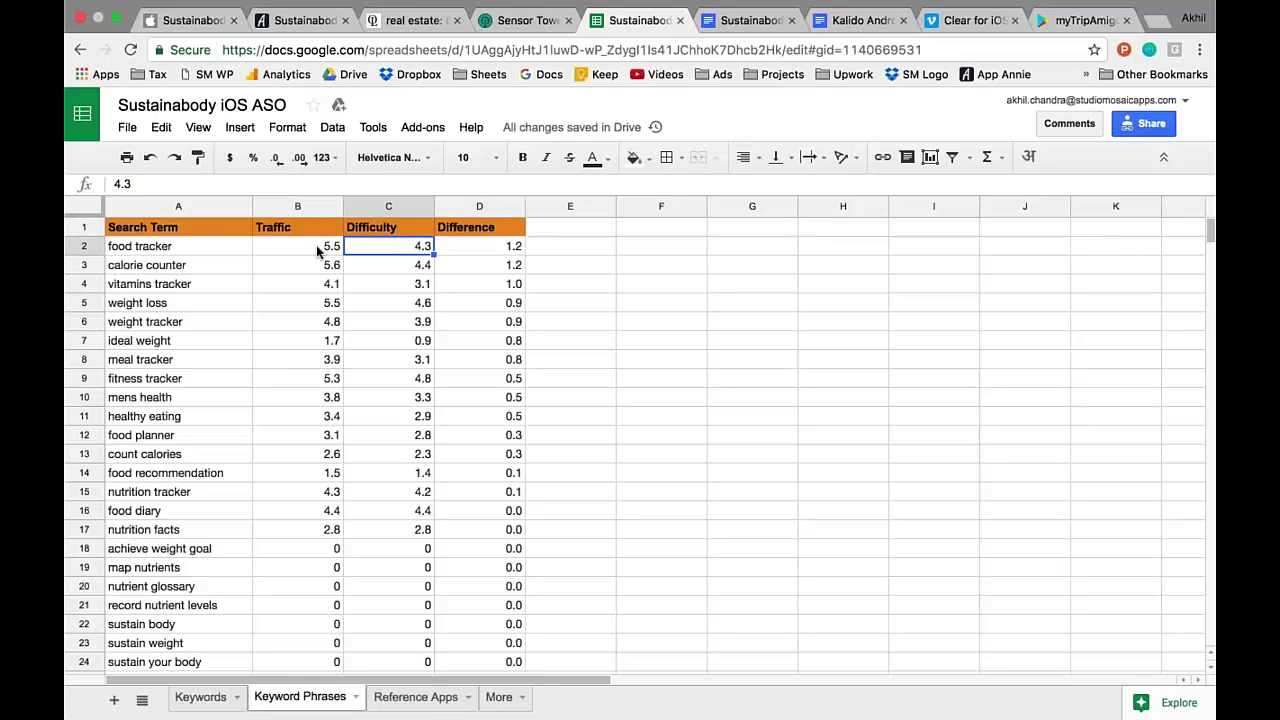
click(318, 252)
click(494, 250)
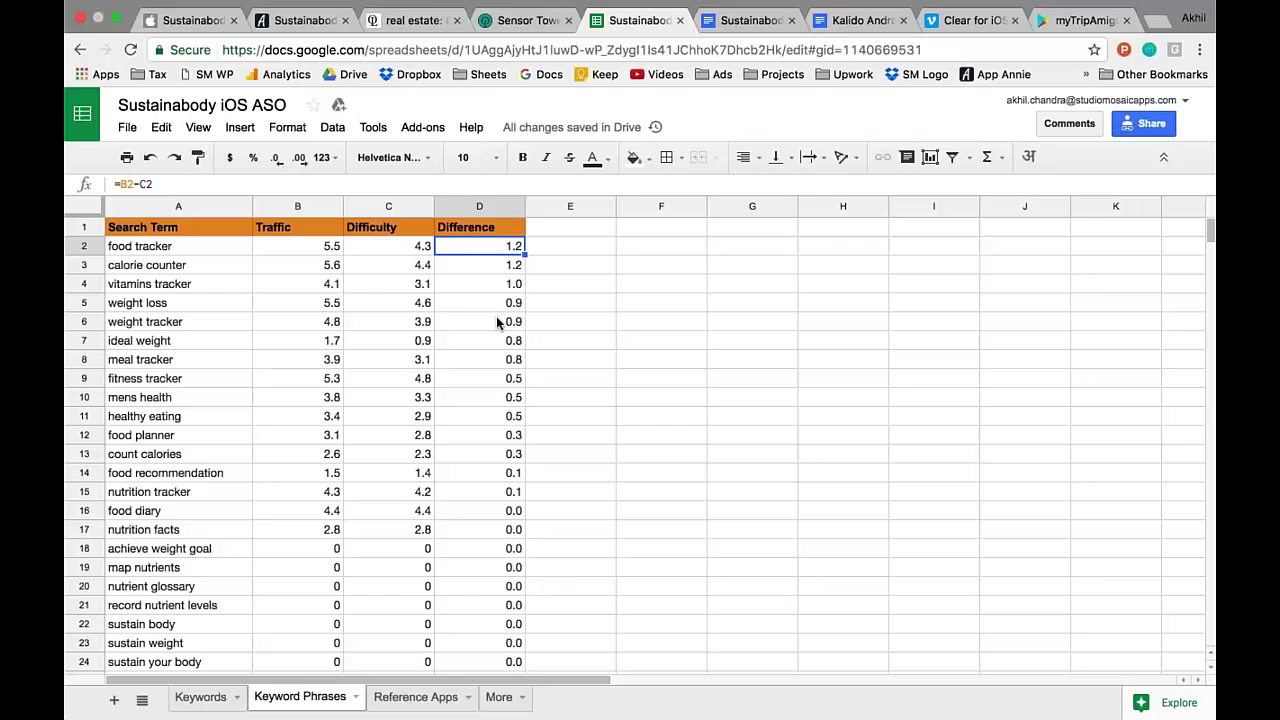
Mark food tracker, calorie counter, vitamins tracker and weight loss with an "x" in cells E2 to E5, beside their Difference values
click(590, 255)
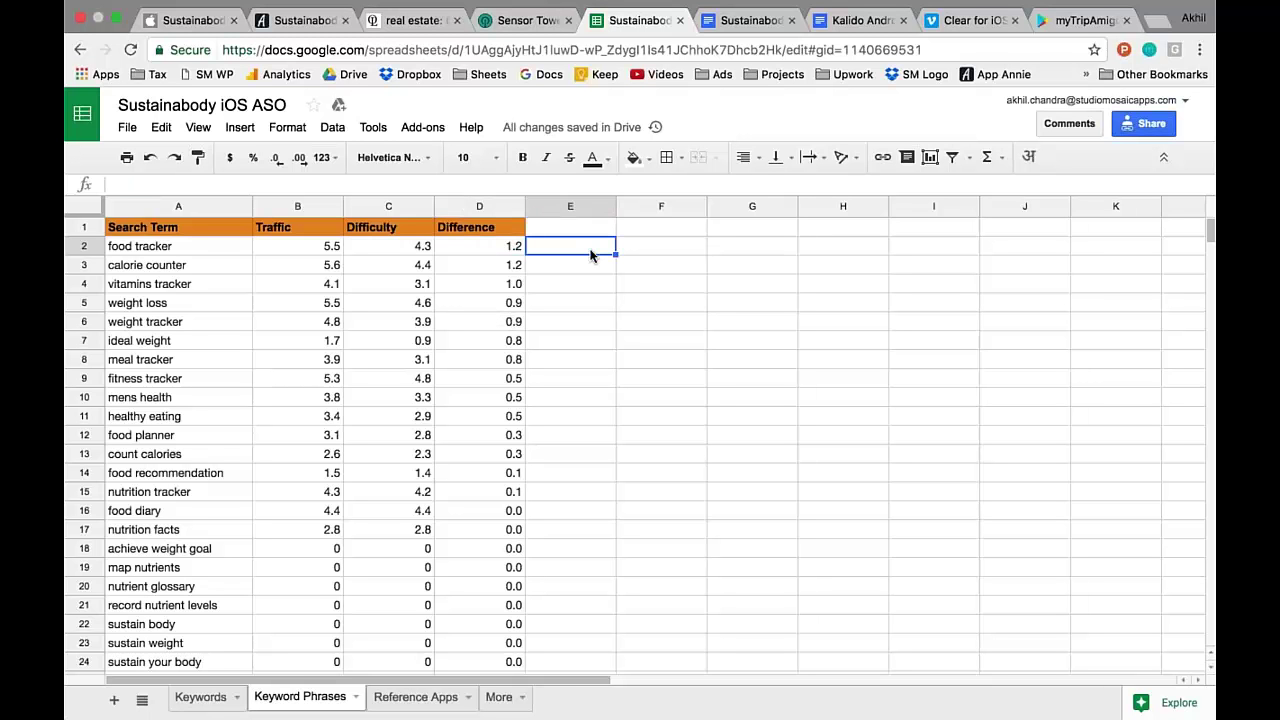
text(x)
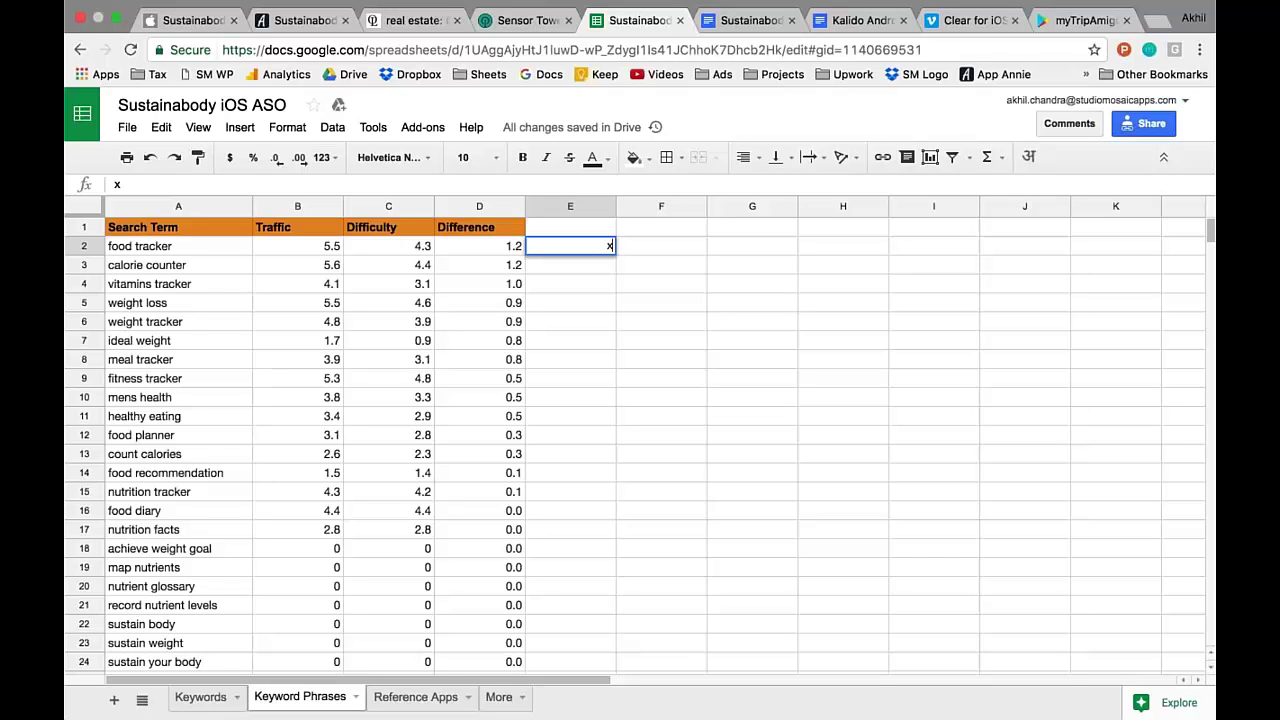
key(Return)
text(x)
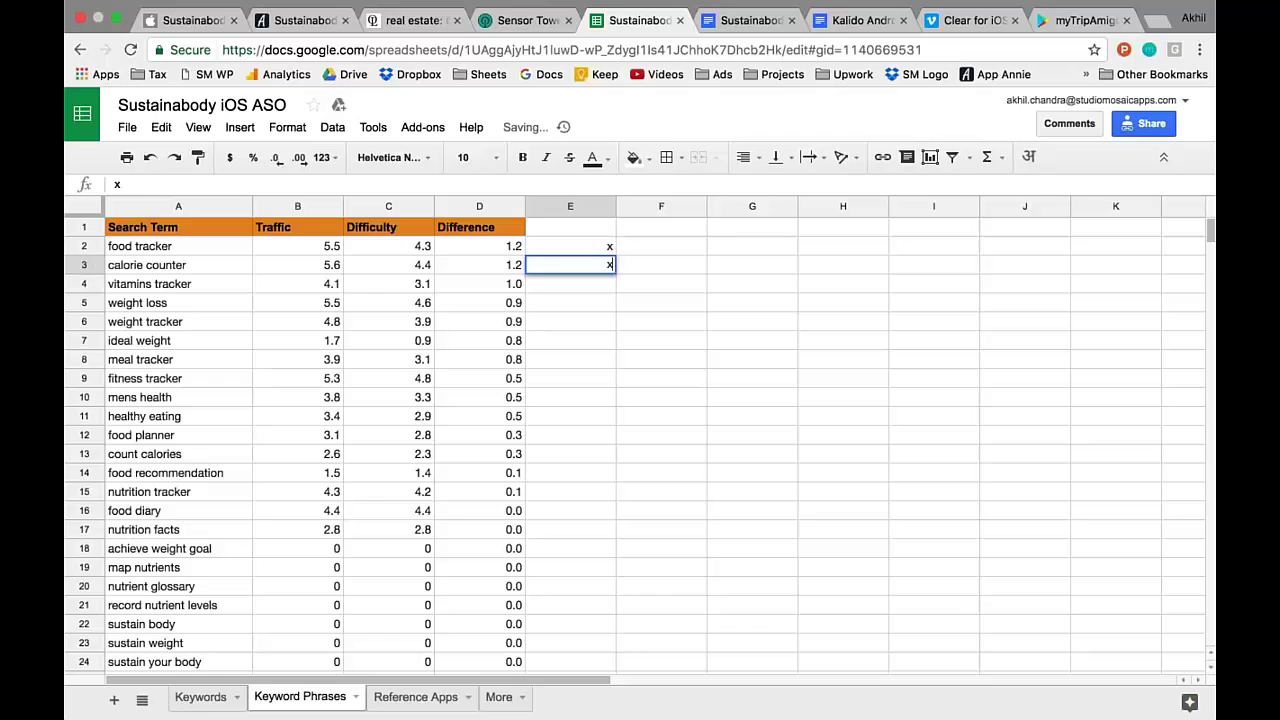
key(Return)
text(x)
key(Return)
text(x)
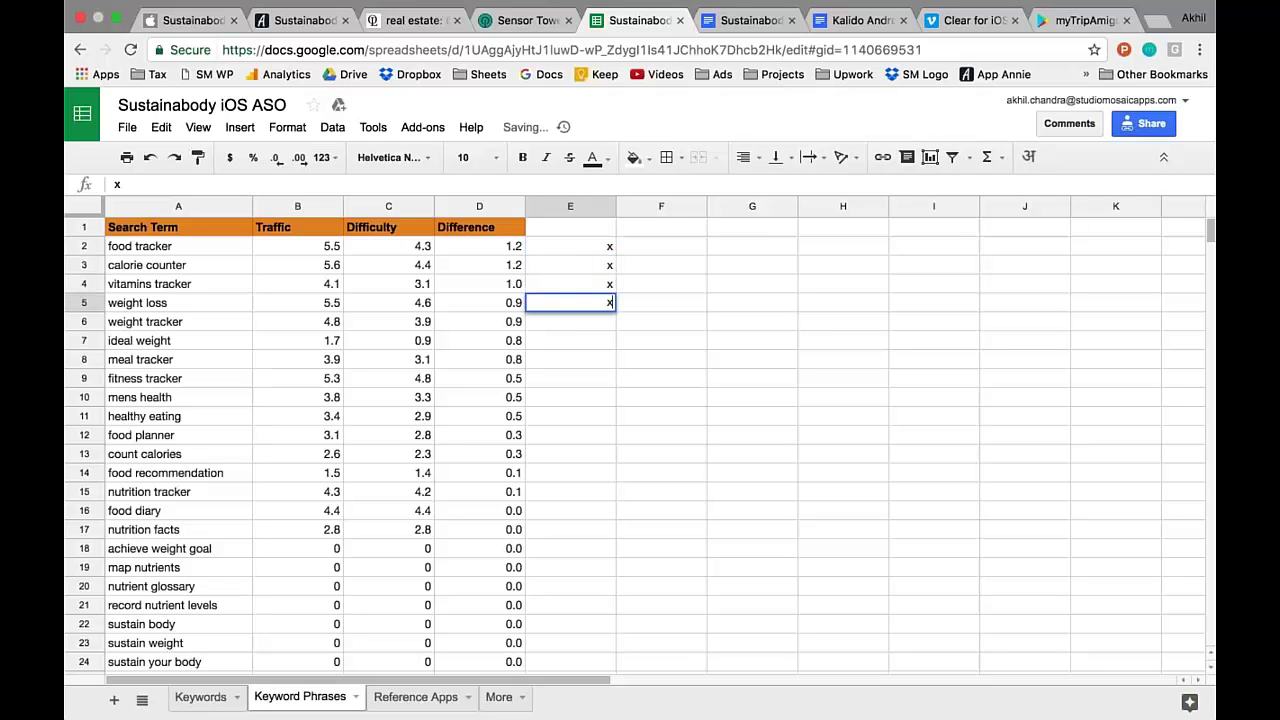
key(Return)
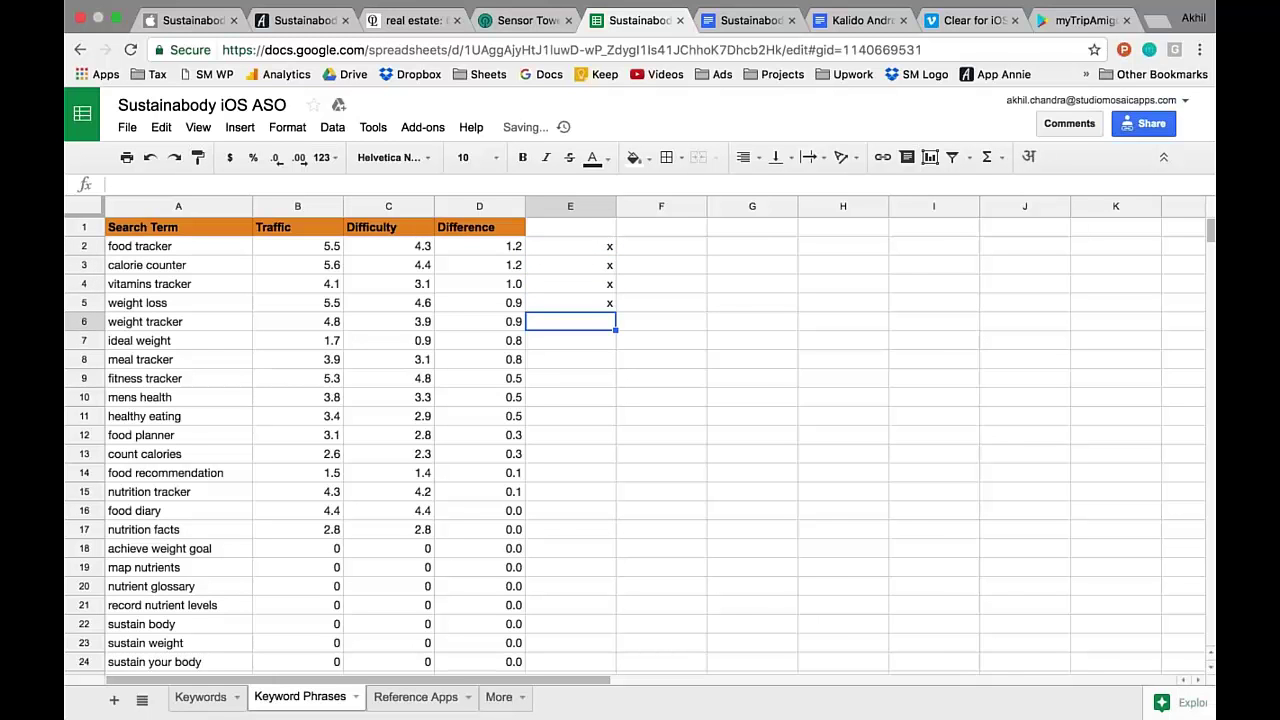